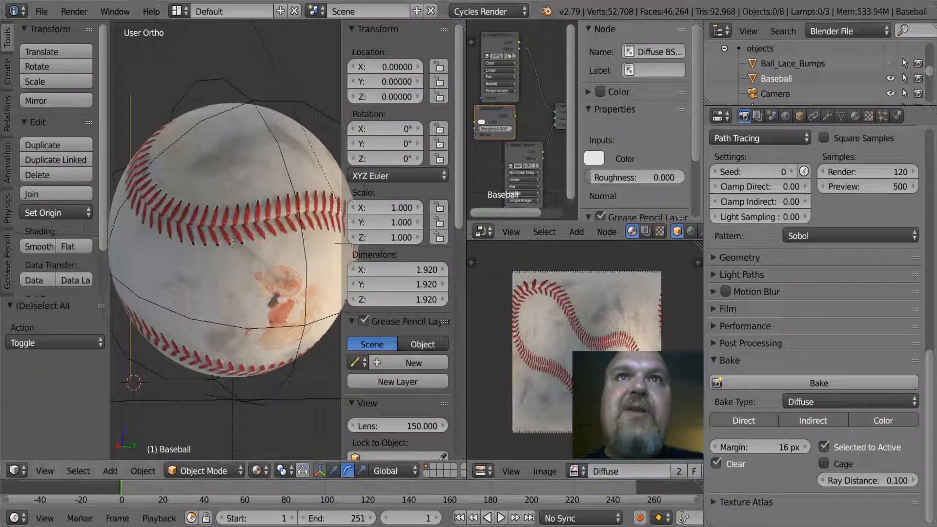
# Start a new file, replacing the current baseball scene, and open Aleks_Baseball.blend from the 83809_Baseball folder.
pyautogui.click(267, 388)
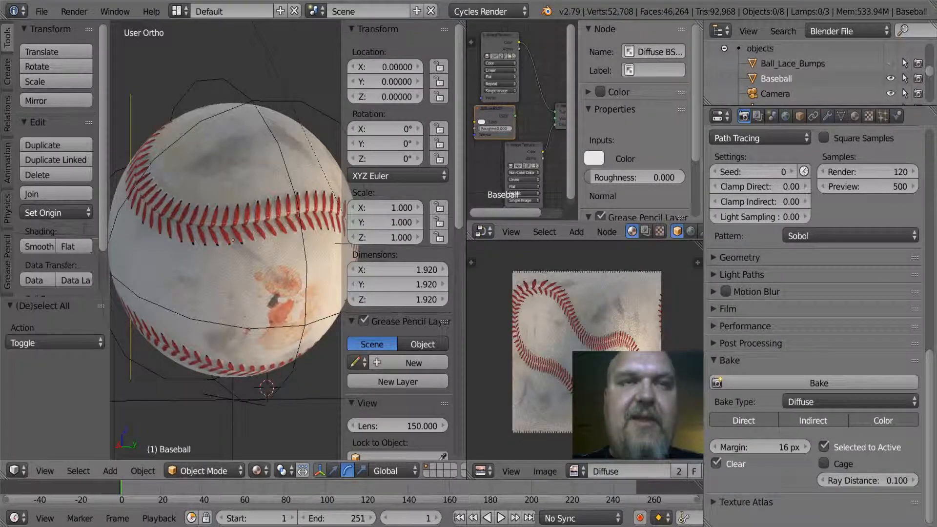
pyautogui.hotkey('ctrl', 'n')
pyautogui.click(220, 389)
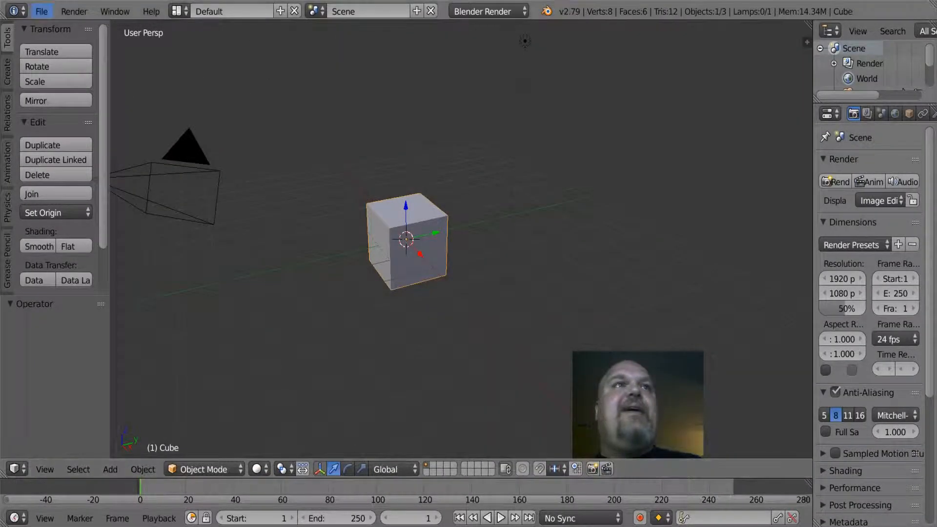
pyautogui.click(42, 10)
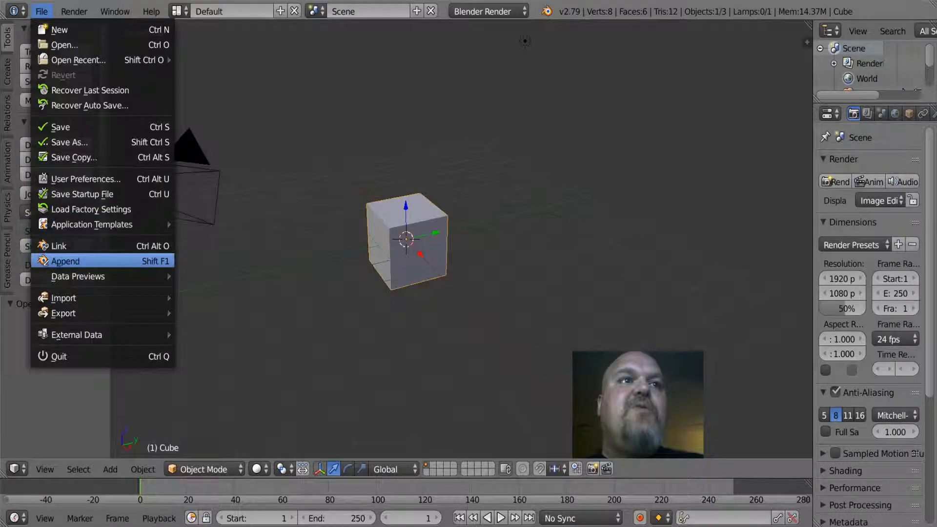
pyautogui.click(65, 44)
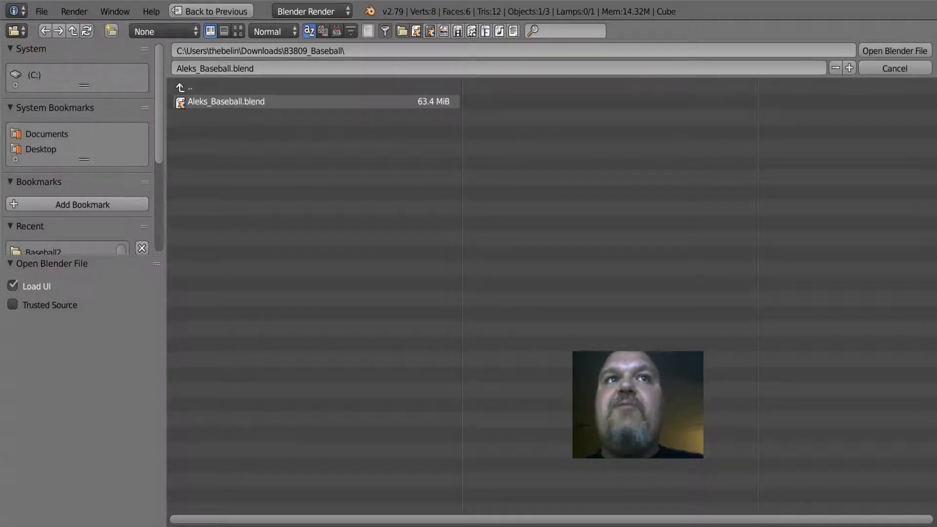
pyautogui.click(226, 102)
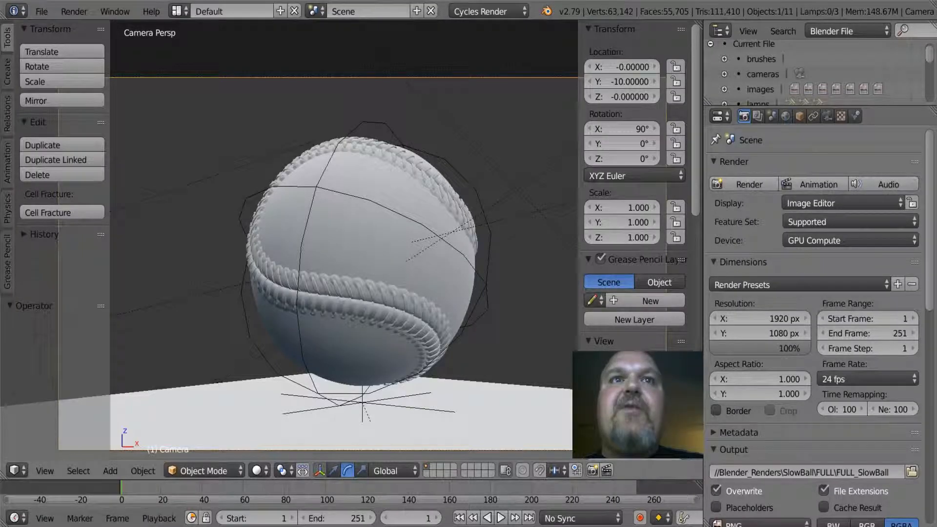
# Delete the ground plane beneath the baseball.
pyautogui.moveTo(341, 239); pyautogui.dragTo(385, 264, button='middle')
pyautogui.scroll(-2, 385, 264)
pyautogui.scroll(-2, 357, 335)
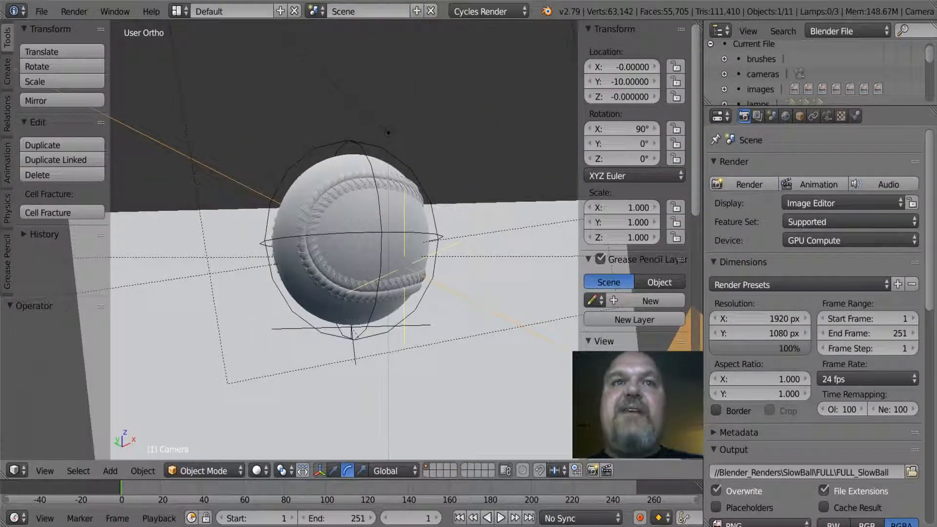
pyautogui.rightClick(357, 336)
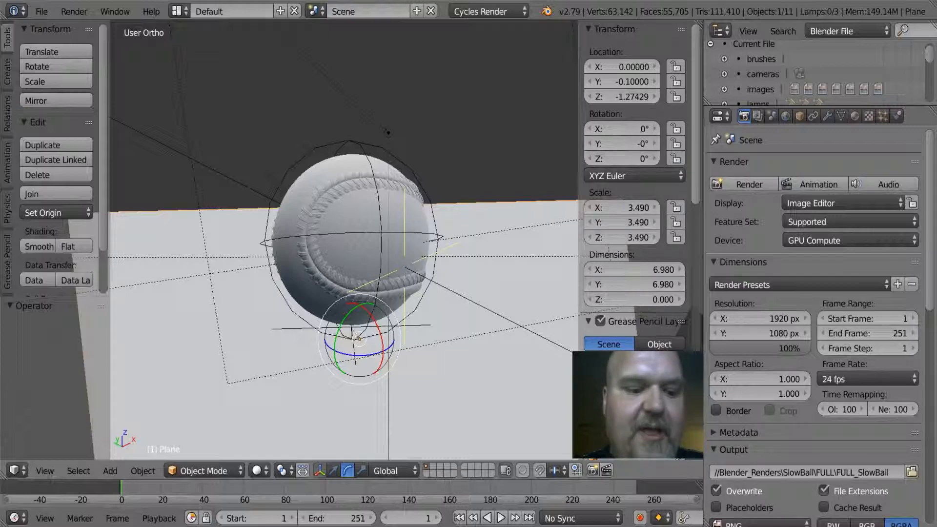
pyautogui.press('x')
pyautogui.click(209, 364)
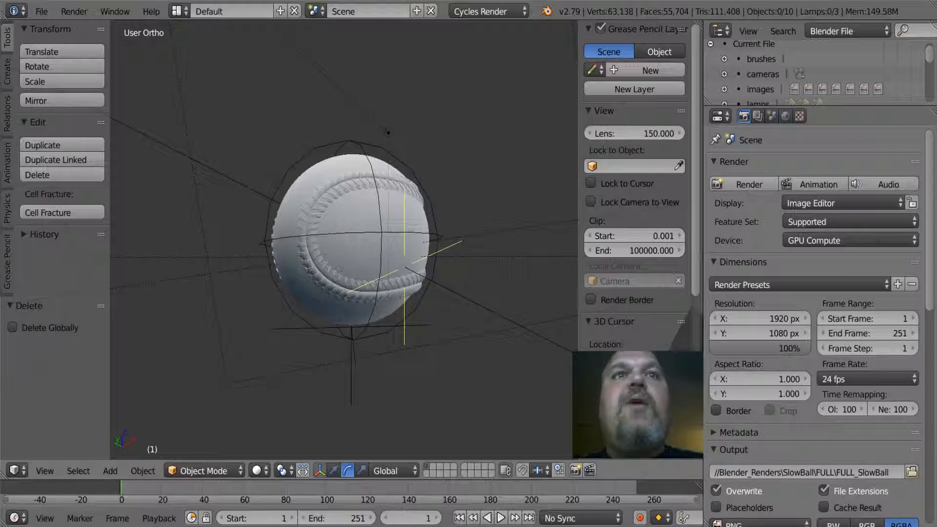
# Join Ball_Whites, Ball_Seams, Ball_Lace and Ball_Lace_Bumps into one mesh, with Ball_Lace_Bumps as the active object.
pyautogui.rightClick(351, 229)
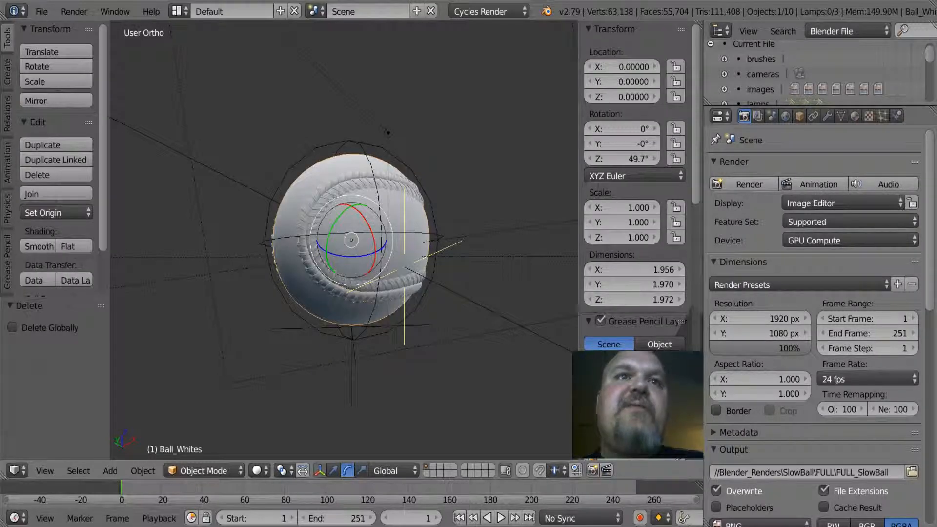
pyautogui.press('KP_Decimal')
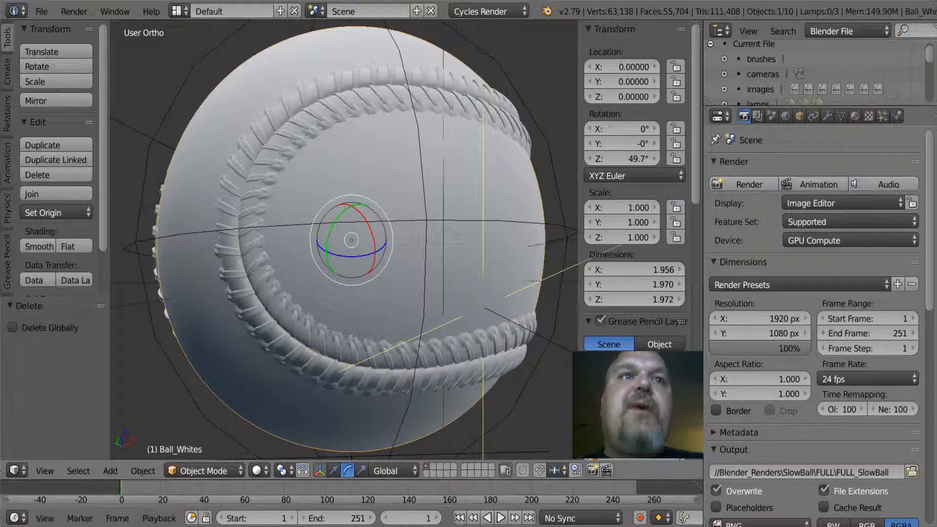
pyautogui.keyDown('shift'); pyautogui.rightClick(313, 344); pyautogui.keyUp('shift')
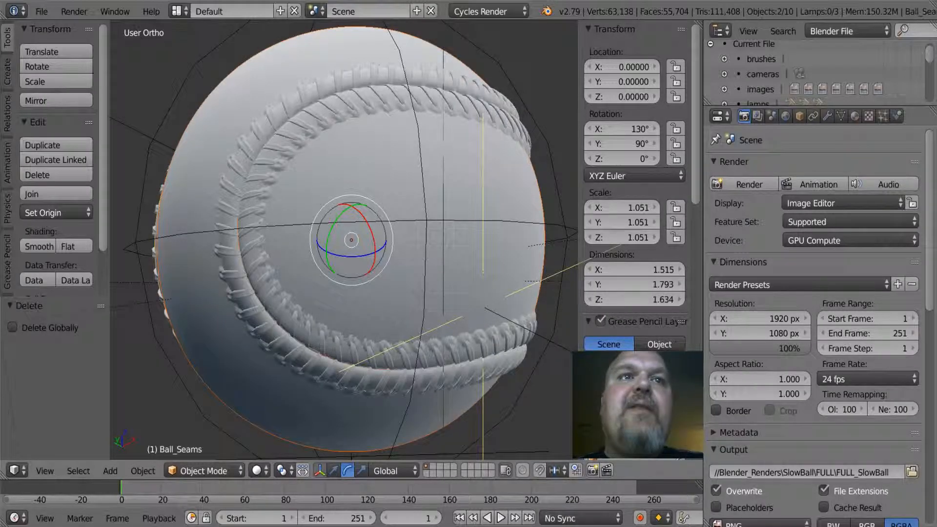
pyautogui.keyDown('shift'); pyautogui.rightClick(307, 332); pyautogui.keyUp('shift')
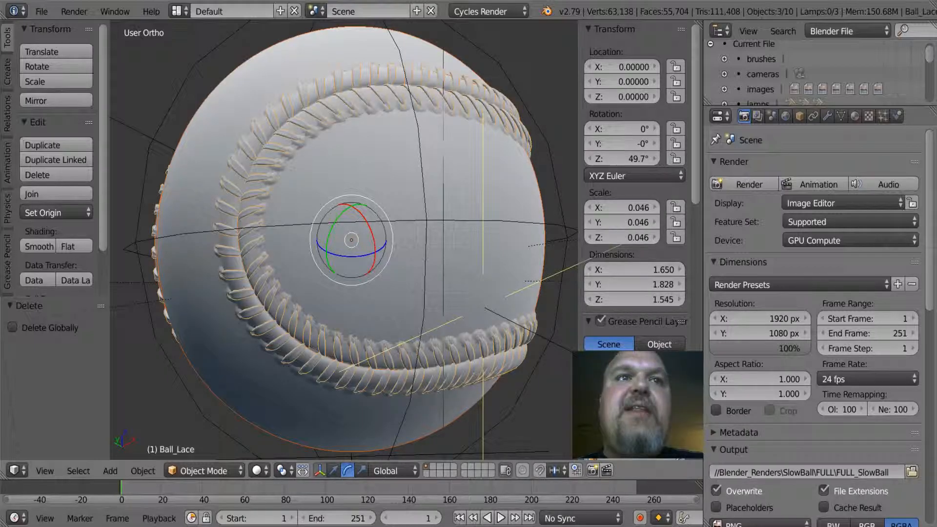
pyautogui.keyDown('shift'); pyautogui.rightClick(307, 328); pyautogui.keyUp('shift')
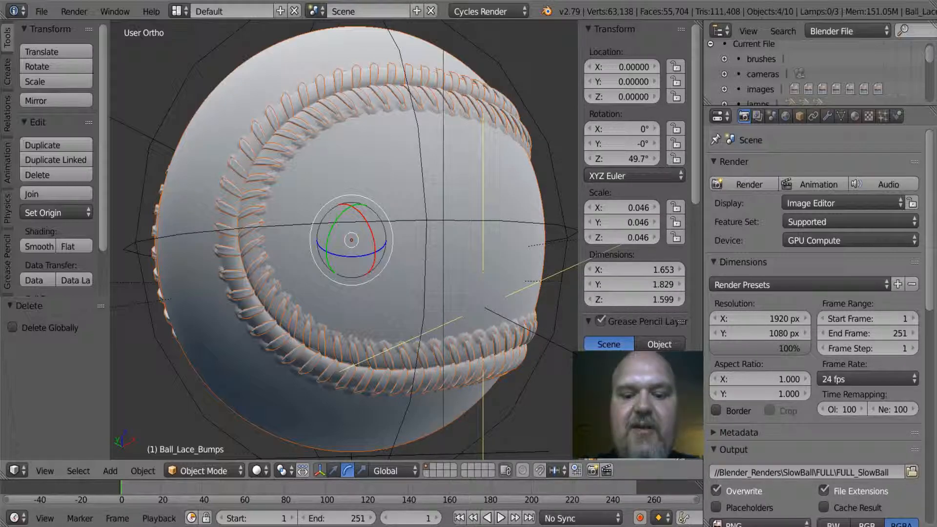
pyautogui.hotkey('ctrl', 'j')
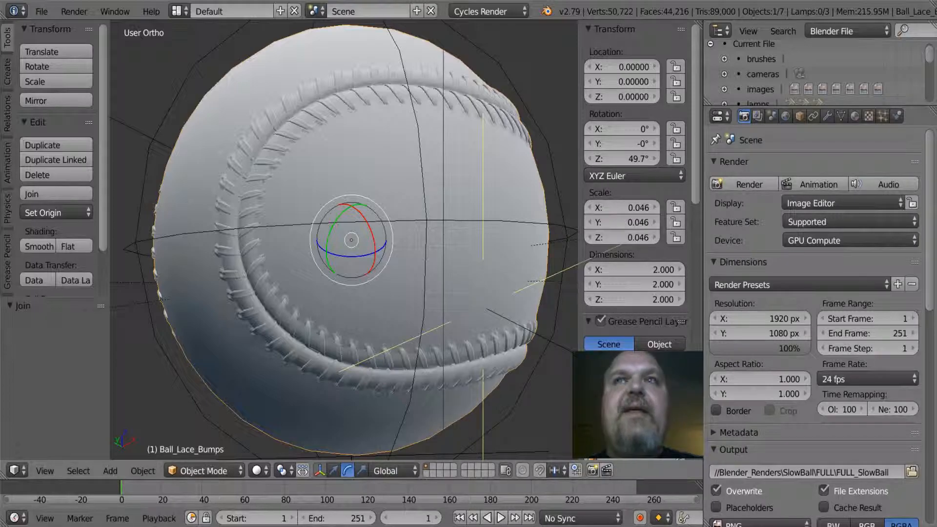
# Expand the file's object list and toggle the visibility of Ball_Lace_Bumps off and back on to check the joined mesh.
pyautogui.scroll(-5, 815, 73)
pyautogui.scroll(1, 815, 73)
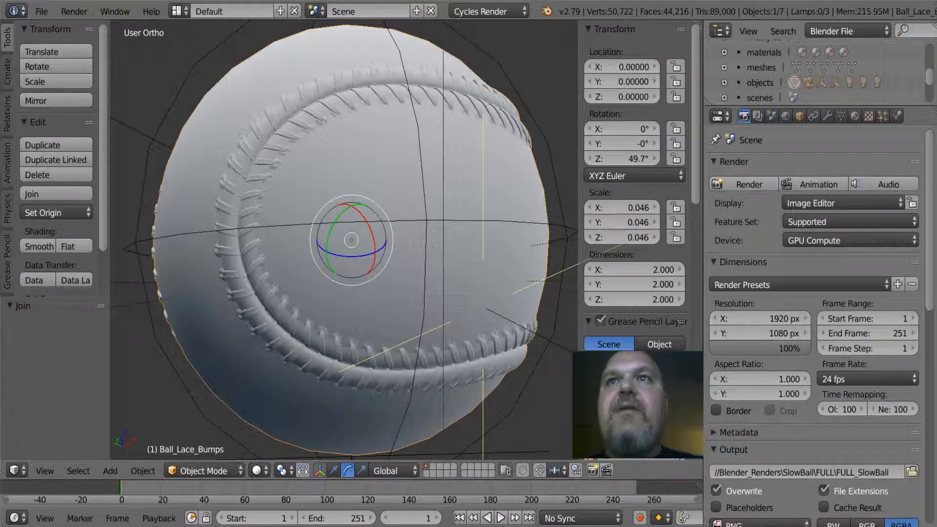
pyautogui.click(724, 82)
pyautogui.scroll(-3, 781, 74)
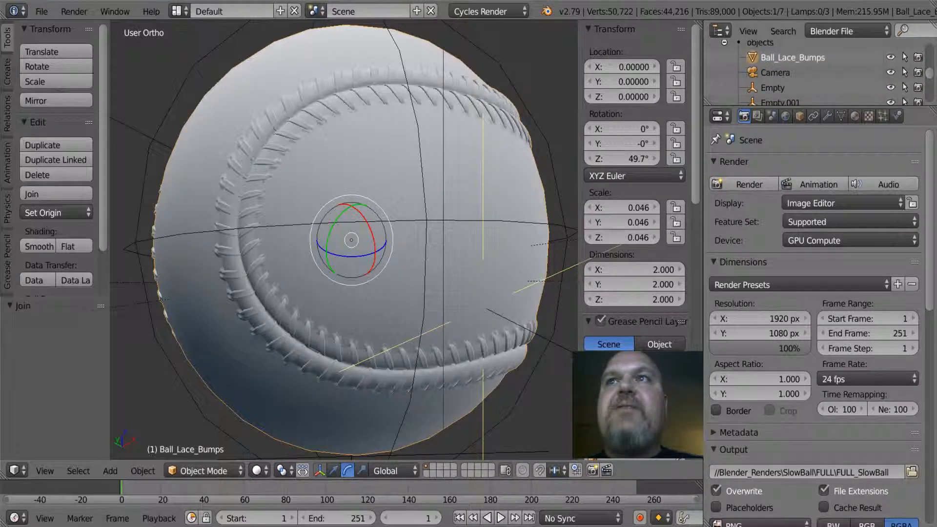
pyautogui.click(891, 57)
pyautogui.click(890, 57)
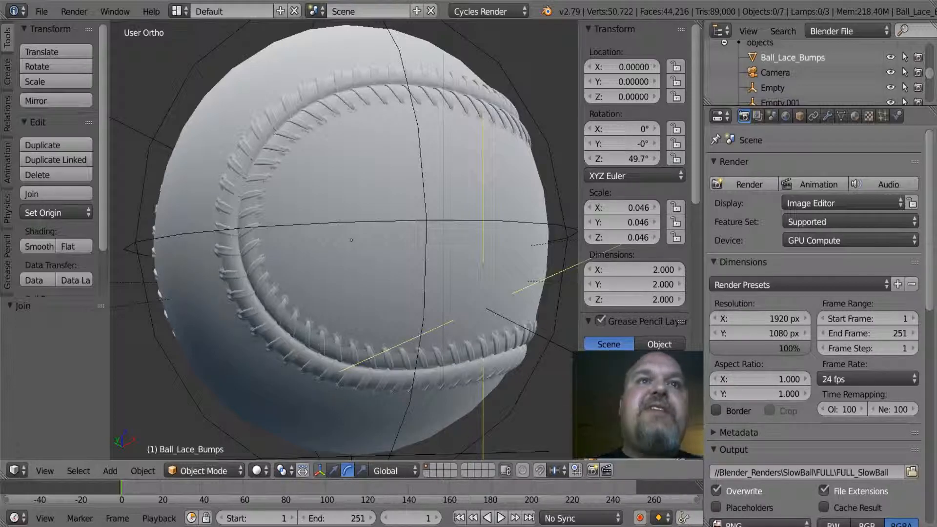
# Select the joined baseball and snap the 3D cursor to its centre.
pyautogui.rightClick(352, 240)
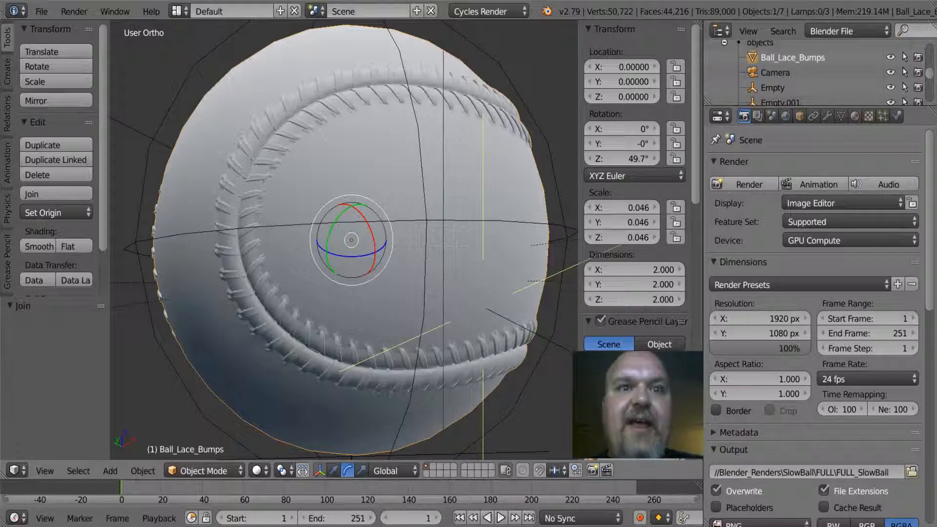
pyautogui.hotkey('shift', 's')
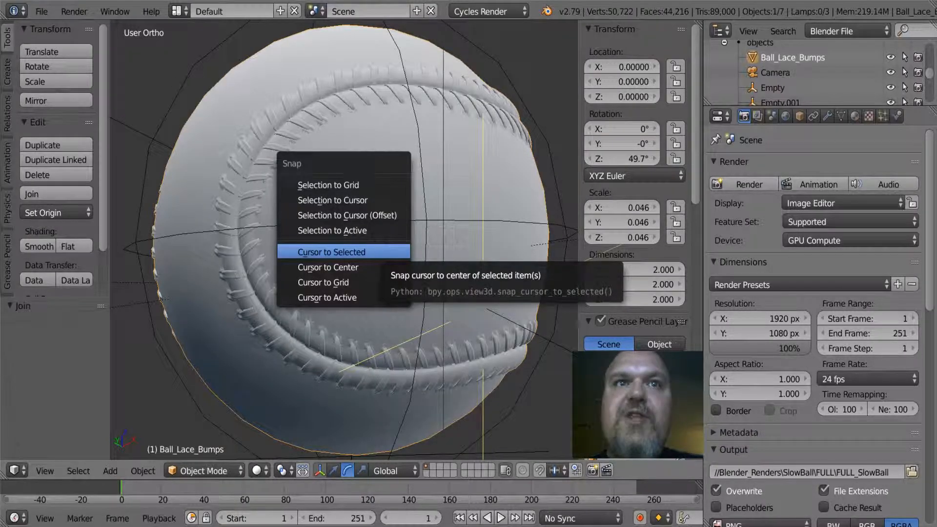
pyautogui.press('Return')
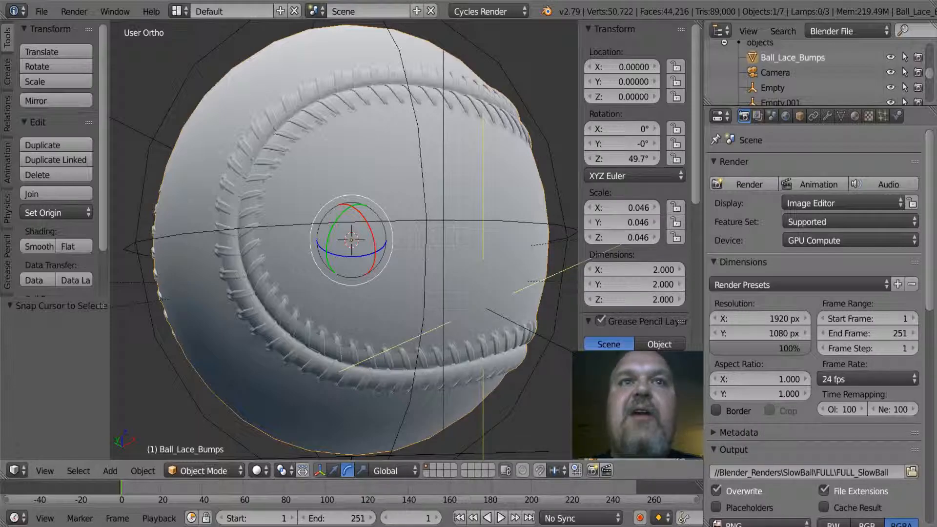
# Add a UV sphere mesh at the 3D cursor in the baseball's centre.
pyautogui.moveTo(352, 302); pyautogui.dragTo(251, 390, button='middle')
pyautogui.moveTo(293, 214); pyautogui.dragTo(335, 176, button='middle')
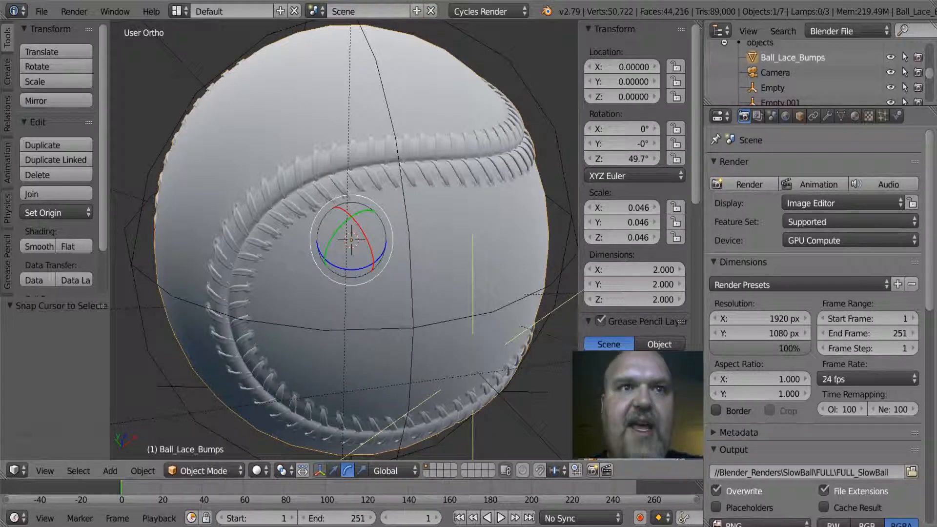
pyautogui.hotkey('shift', 'a')
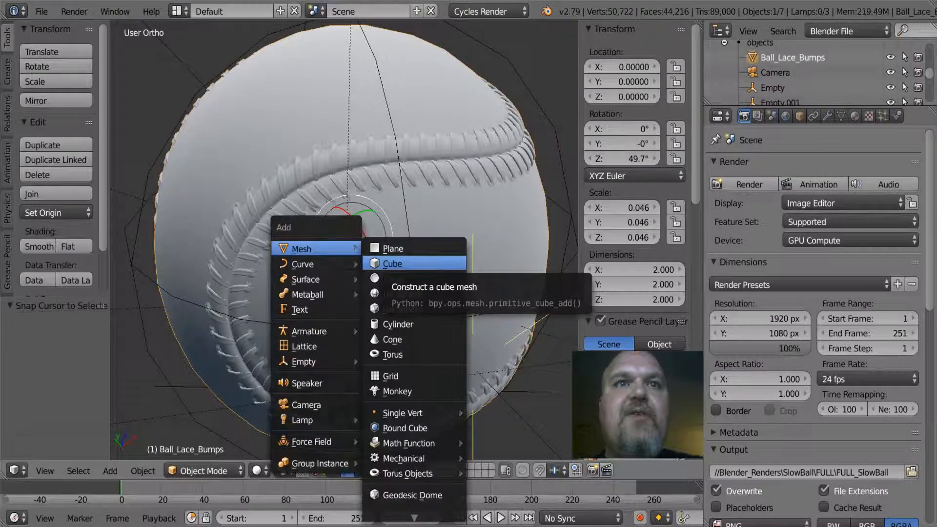
pyautogui.click(403, 293)
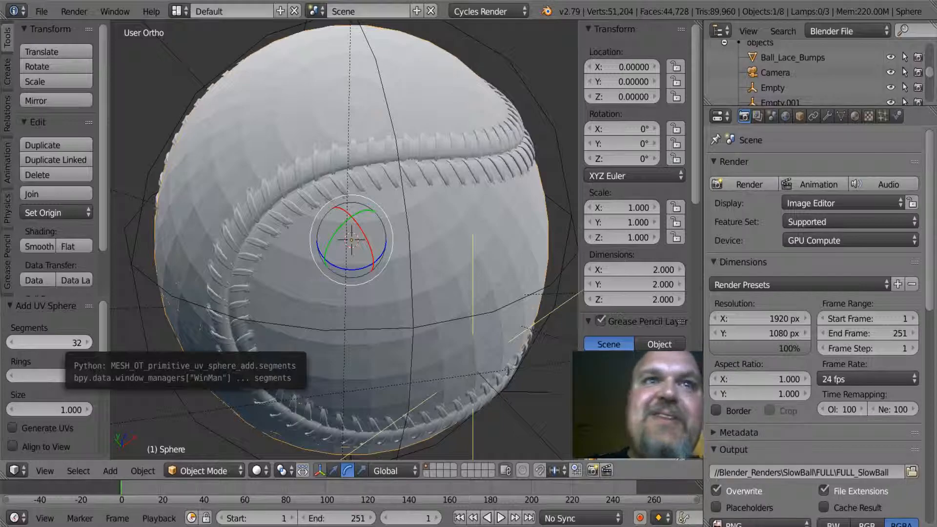
# Set the new sphere to 64 segments, 32 rings and size 0.96, and enable generating its default UV map.
pyautogui.click(49, 342)
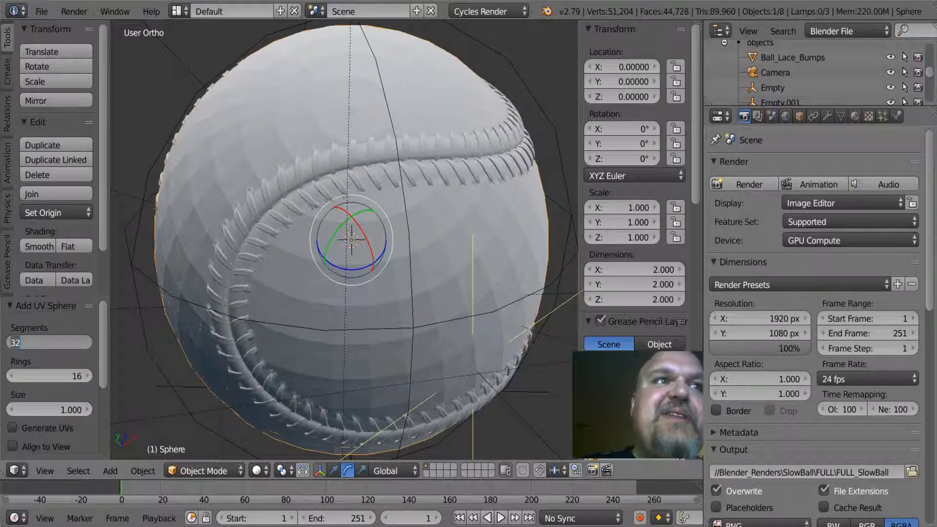
pyautogui.write('64')
pyautogui.press('Tab')
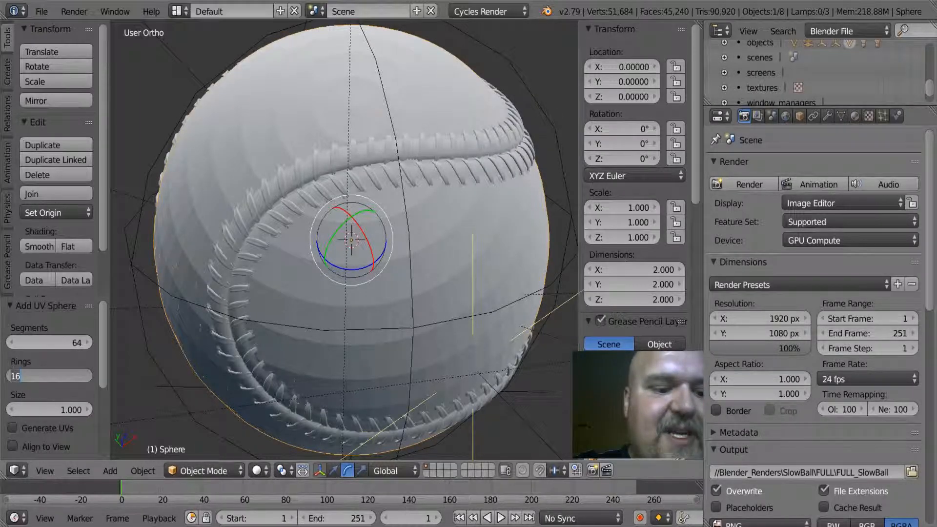
pyautogui.write('32')
pyautogui.press('Tab')
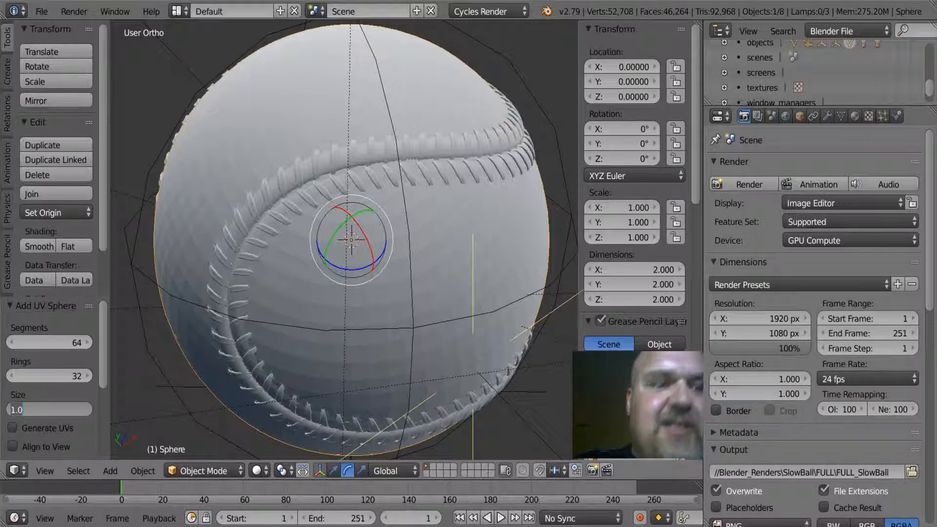
pyautogui.write('.96')
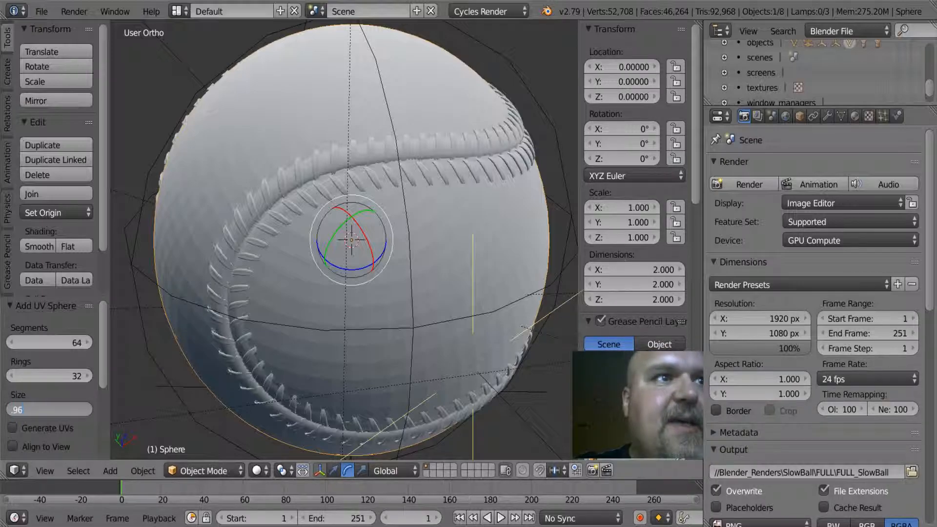
pyautogui.press('Return')
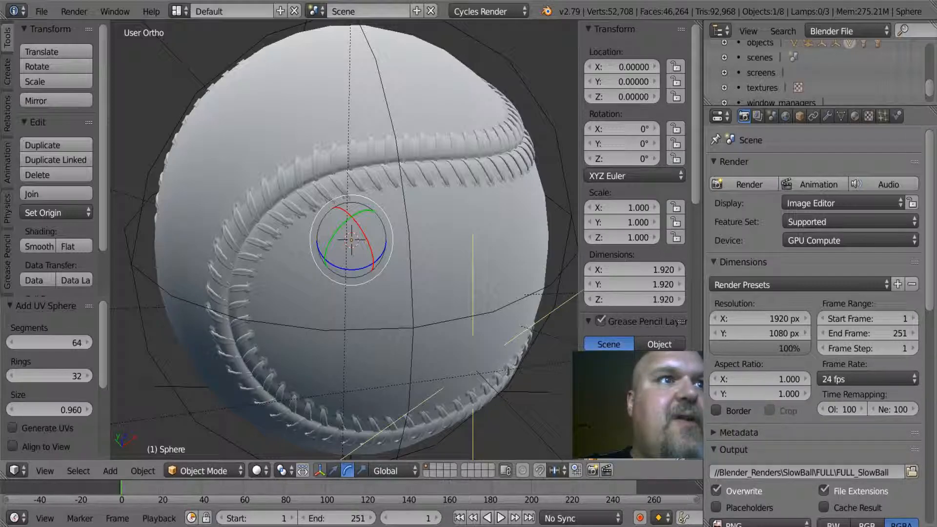
pyautogui.scroll(-1, 29, 391)
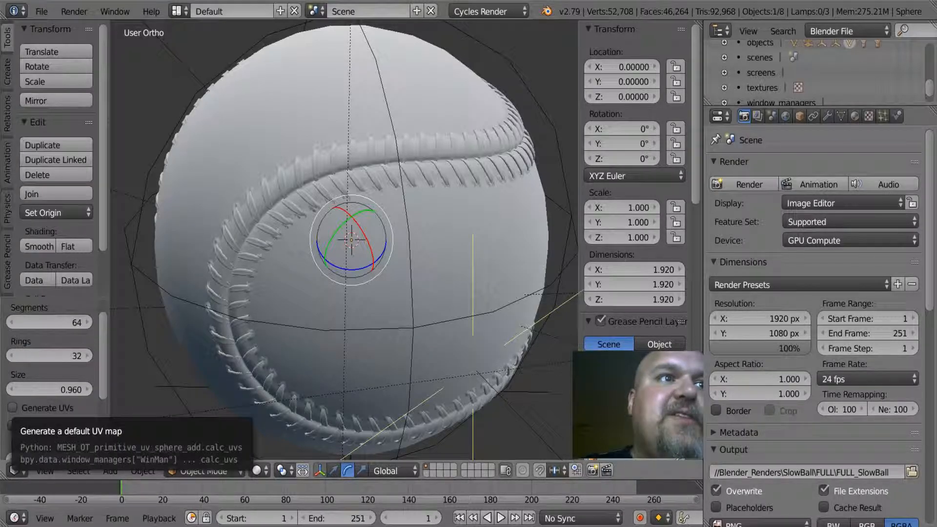
pyautogui.click(30, 408)
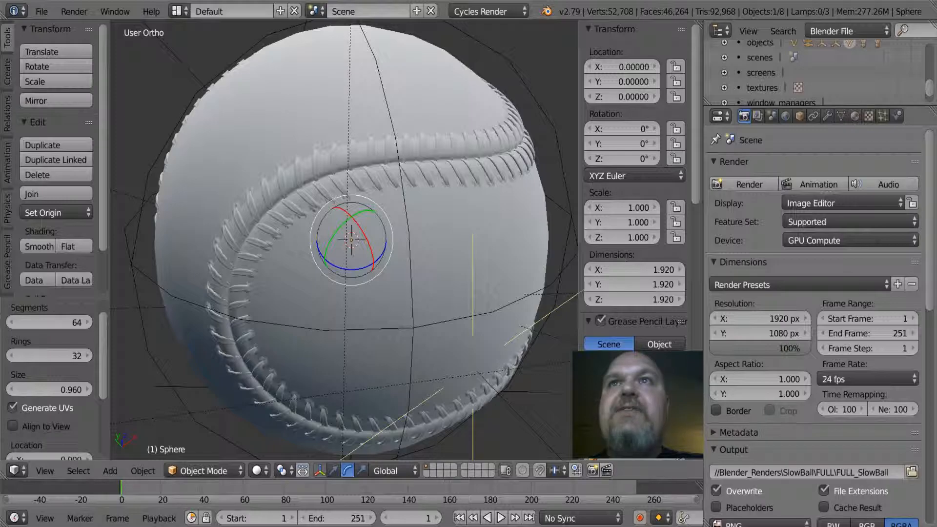
# Split the 3D view vertically and switch the new area to the UV/Image Editor.
pyautogui.moveTo(699, 24); pyautogui.dragTo(423, 29)
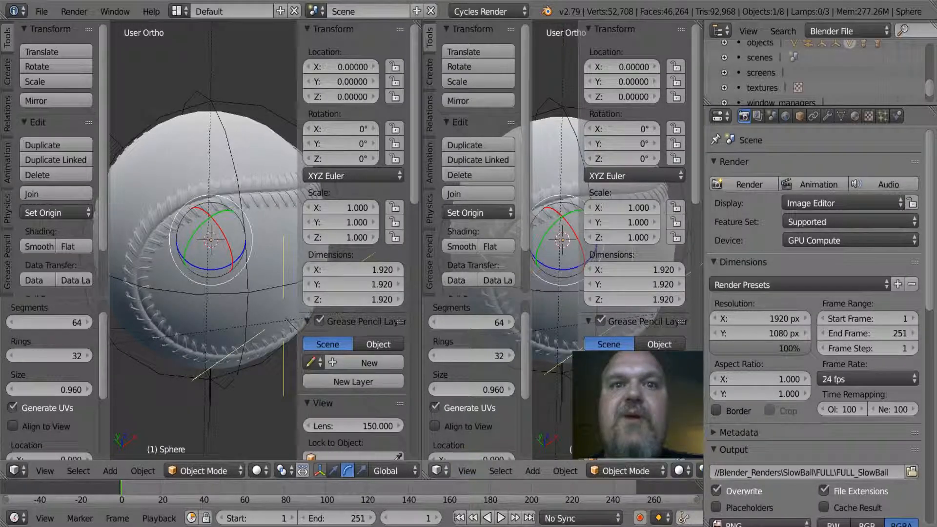
pyautogui.click(437, 470)
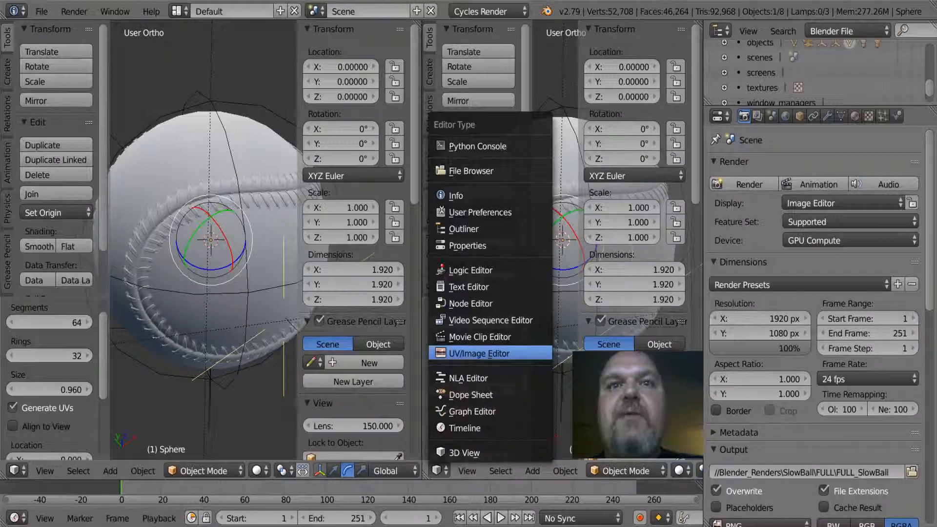
pyautogui.click(478, 354)
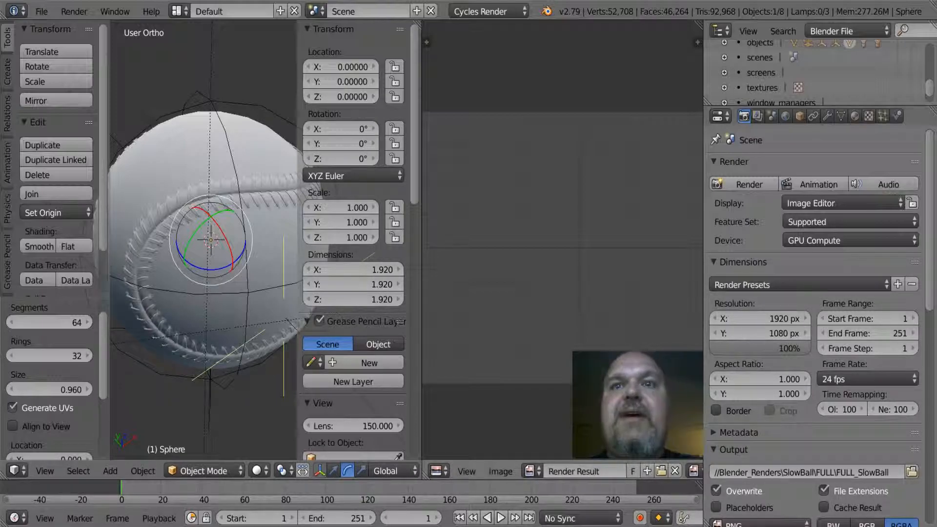
# Create a new blank image named Normal with a width and height of 4096 pixels.
pyautogui.click(501, 471)
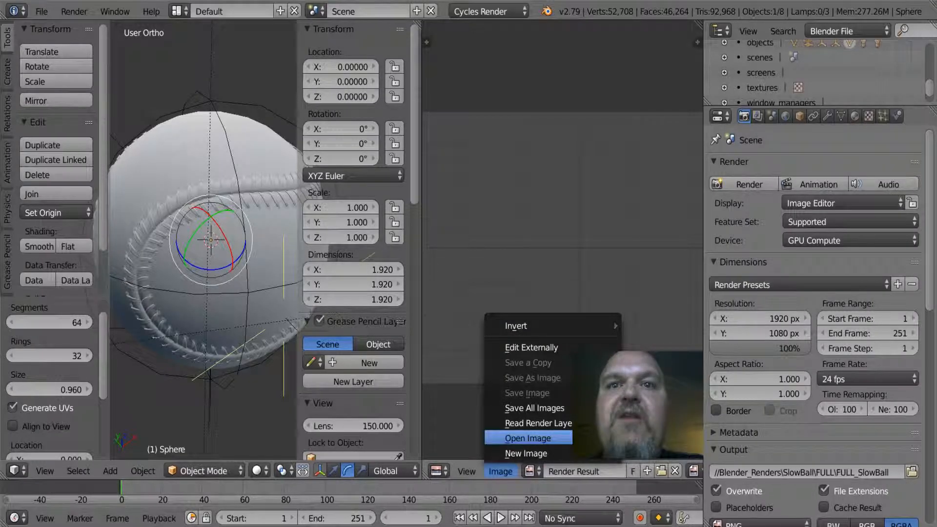
pyautogui.click(524, 453)
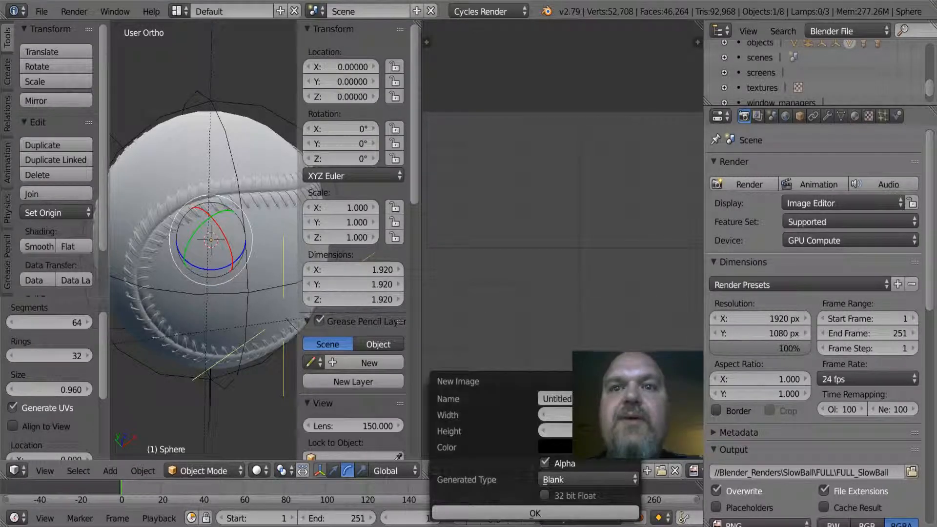
pyautogui.write('Normal')
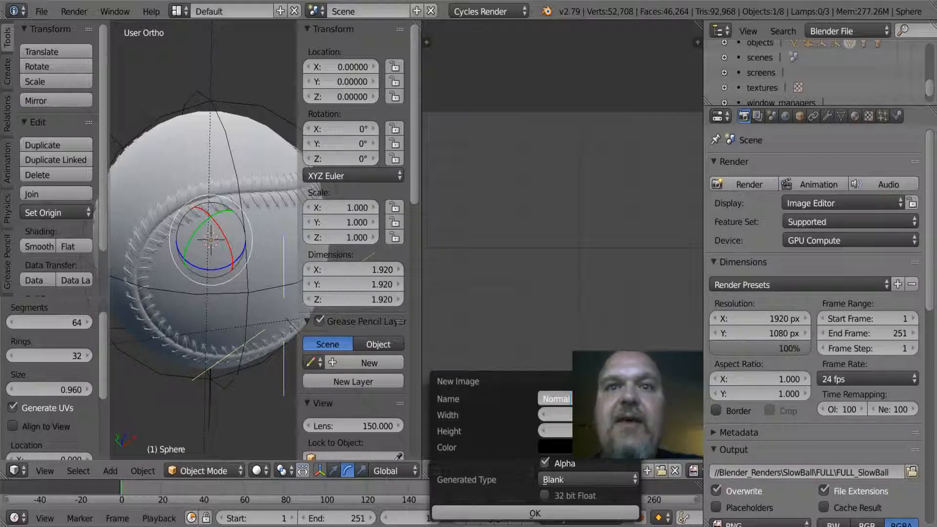
pyautogui.press('Tab')
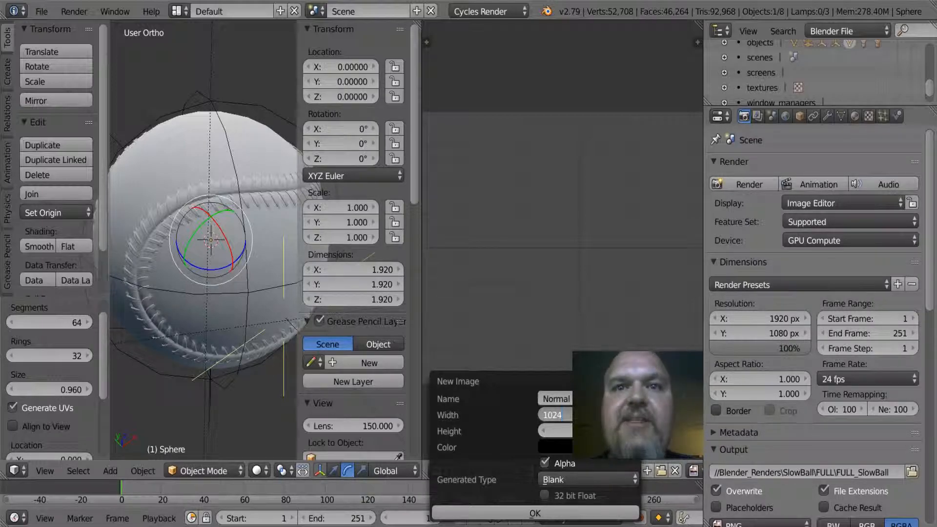
pyautogui.write('*4')
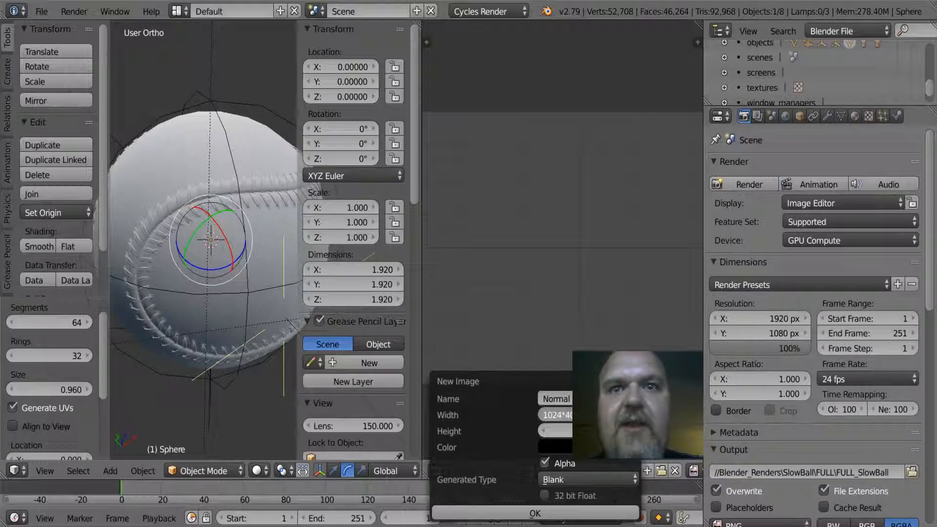
pyautogui.press('Return')
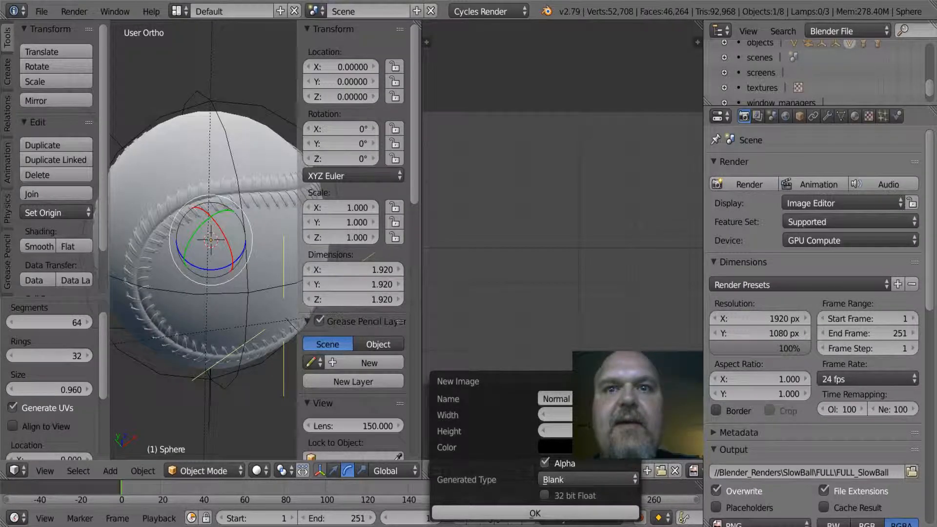
pyautogui.click(534, 513)
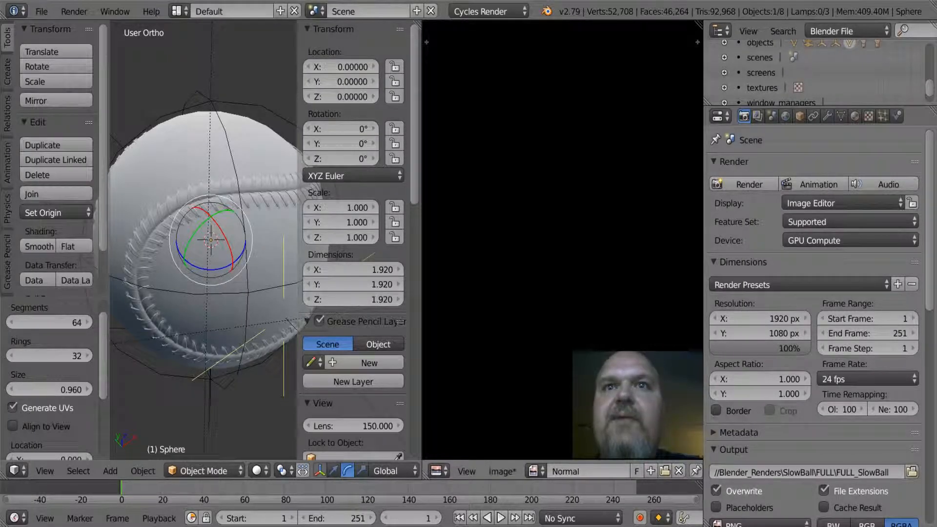
pyautogui.scroll(-3, 563, 242)
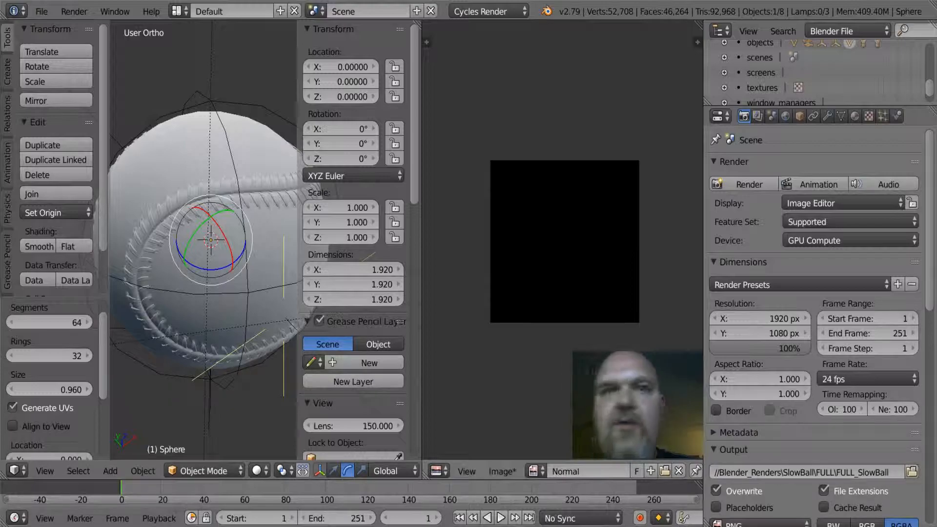
pyautogui.scroll(3, 566, 242)
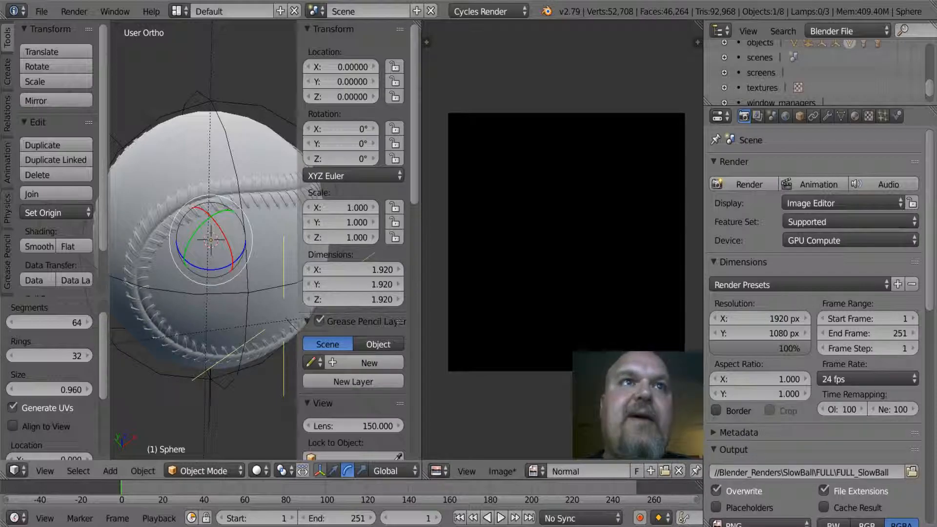
# Expand the objects list in the outliner and give the sphere a new material named Baseball.
pyautogui.scroll(3, 819, 73)
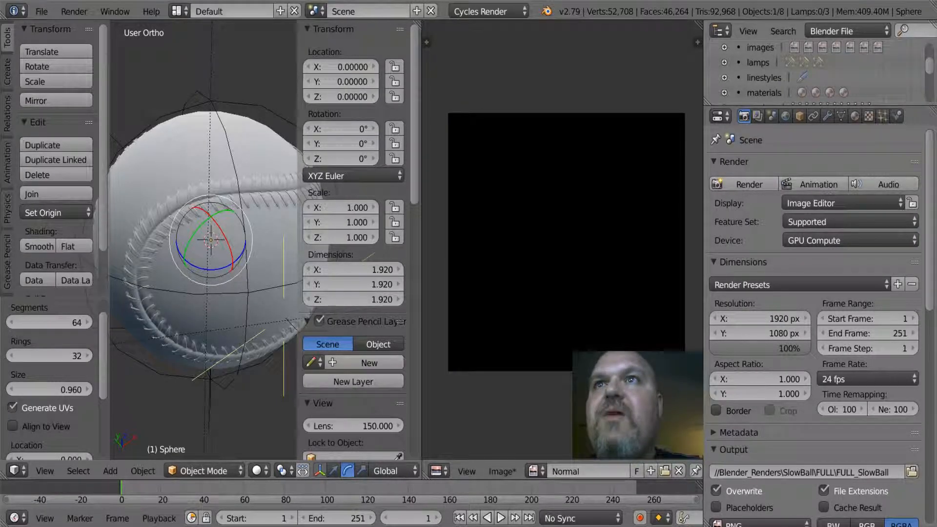
pyautogui.scroll(-3, 820, 73)
pyautogui.click(724, 83)
pyautogui.scroll(-4, 725, 82)
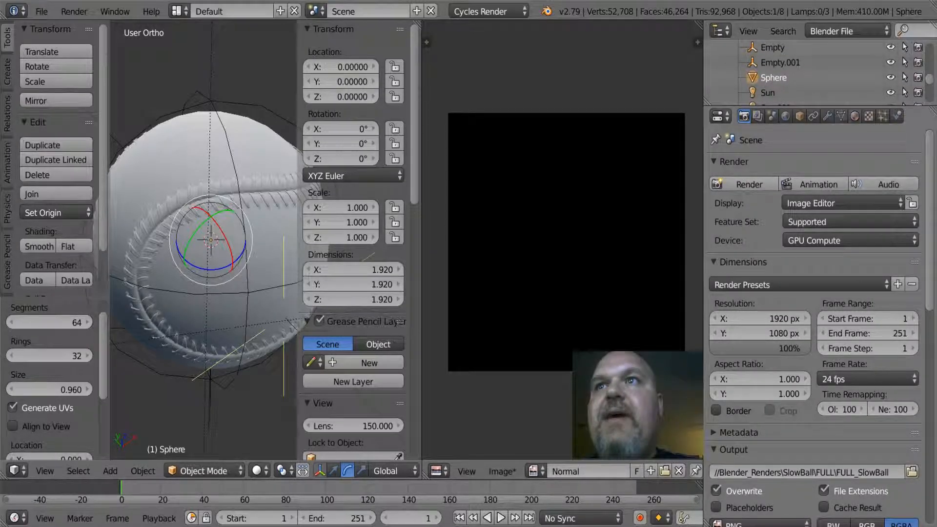
pyautogui.click(854, 115)
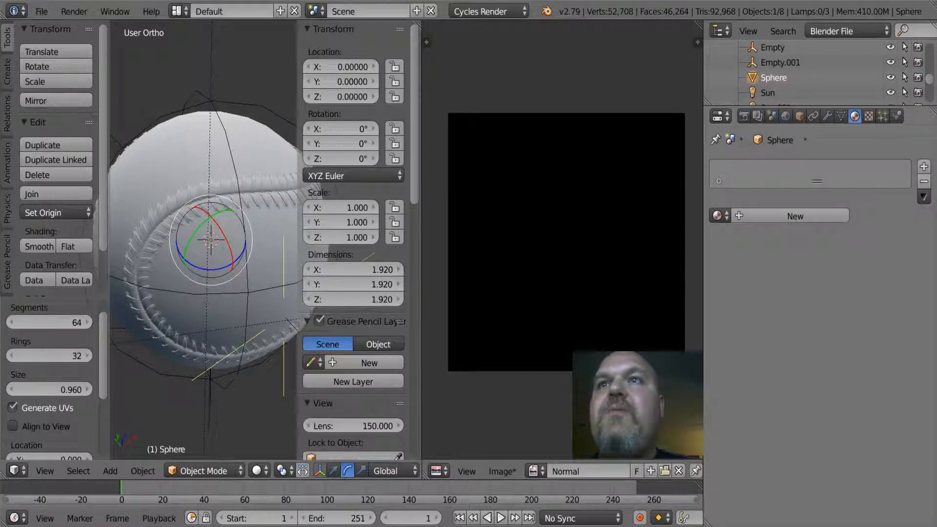
pyautogui.click(795, 216)
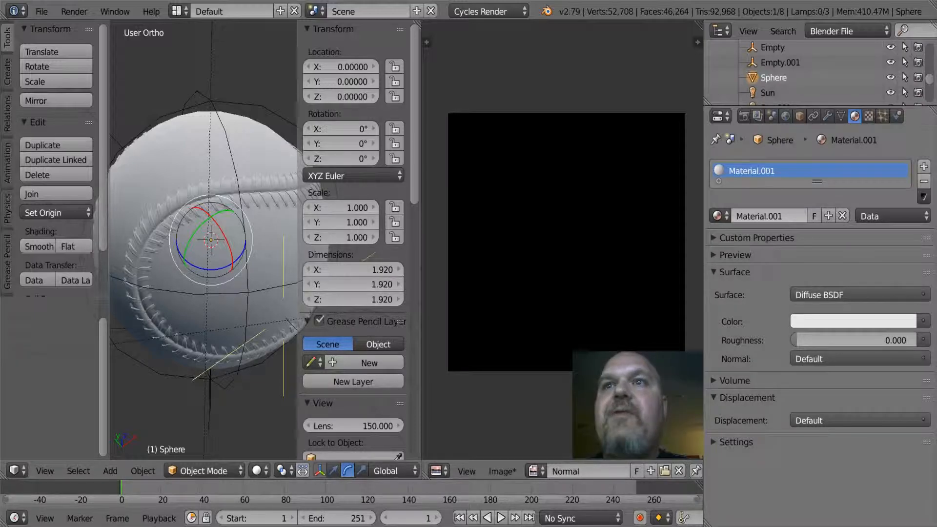
pyautogui.click(776, 216)
pyautogui.write('Ba')
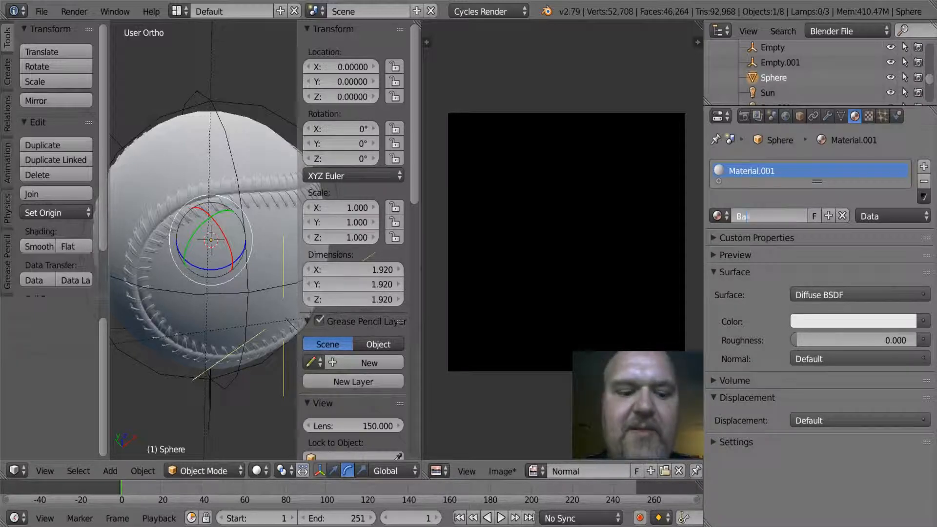
pyautogui.write('seball')
pyautogui.press('Return')
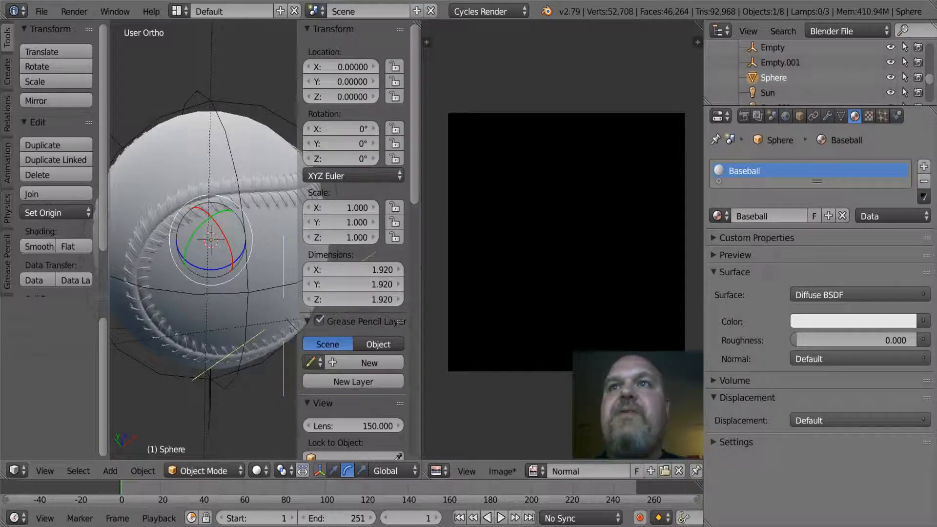
# Rename the sphere object as Baseball.
pyautogui.click(799, 117)
pyautogui.click(761, 167)
pyautogui.write('Baseball')
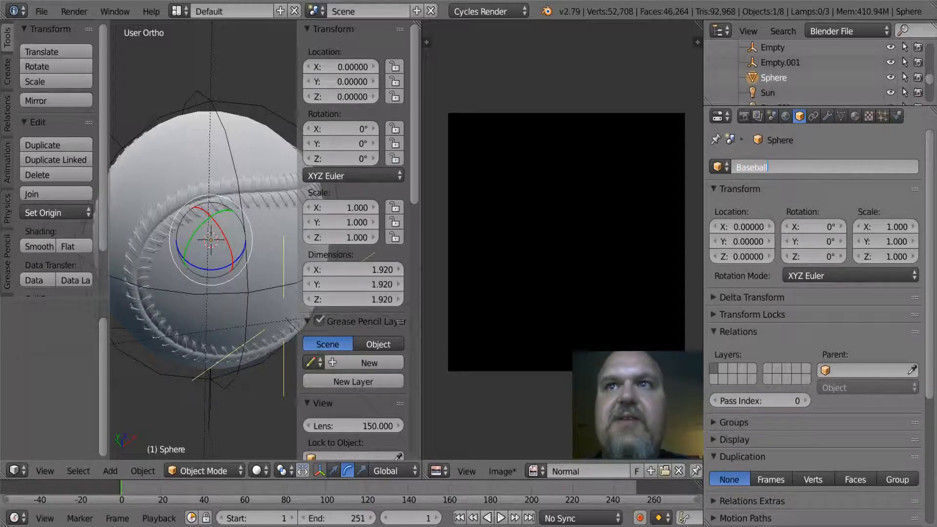
pyautogui.press('Return')
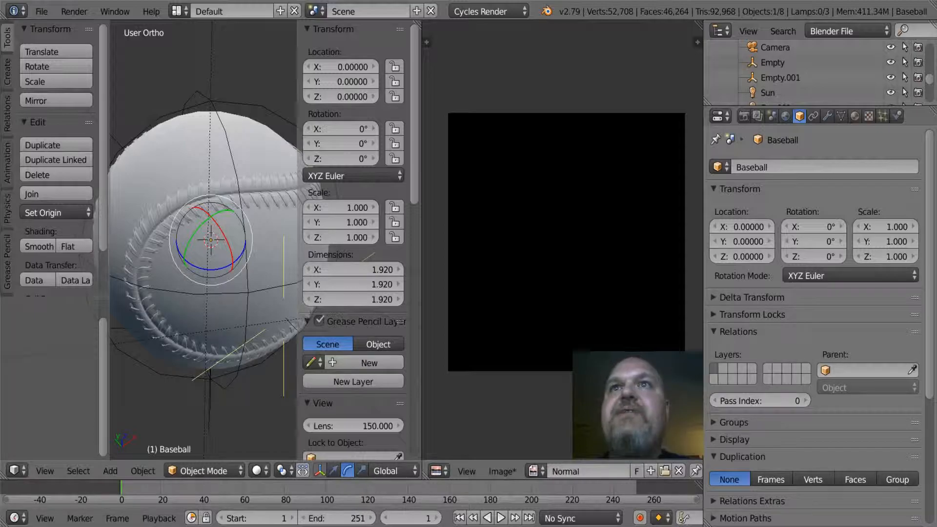
# Split the image editor horizontally and switch the upper area to the Node Editor.
pyautogui.moveTo(698, 24); pyautogui.dragTo(698, 261)
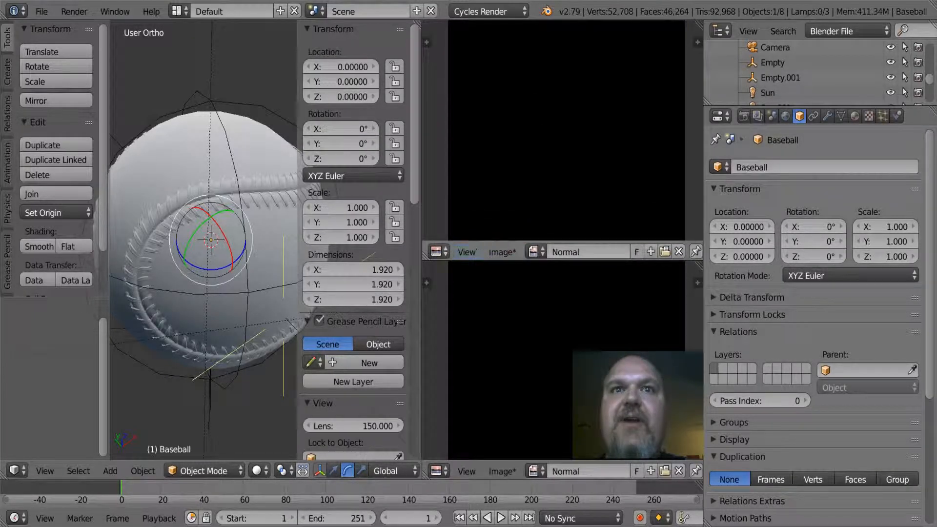
pyautogui.click(436, 252)
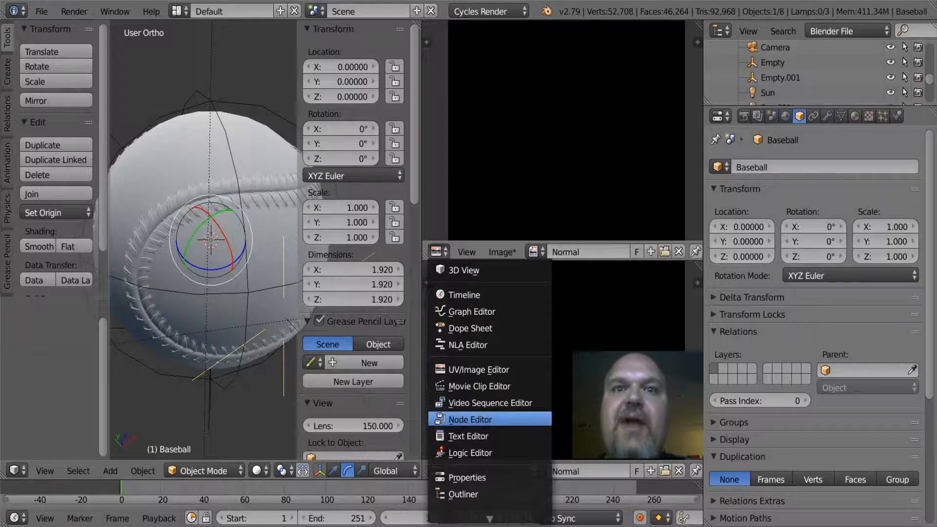
pyautogui.click(470, 419)
# Move the Material Output node closer to the Diffuse BSDF node in the Baseball material.
pyautogui.scroll(10, 494, 126)
pyautogui.scroll(7, 494, 126)
pyautogui.moveTo(556, 51); pyautogui.dragTo(462, 125, button='middle')
pyautogui.scroll(-1, 634, 132)
pyautogui.moveTo(522, 146); pyautogui.dragTo(498, 136, button='middle')
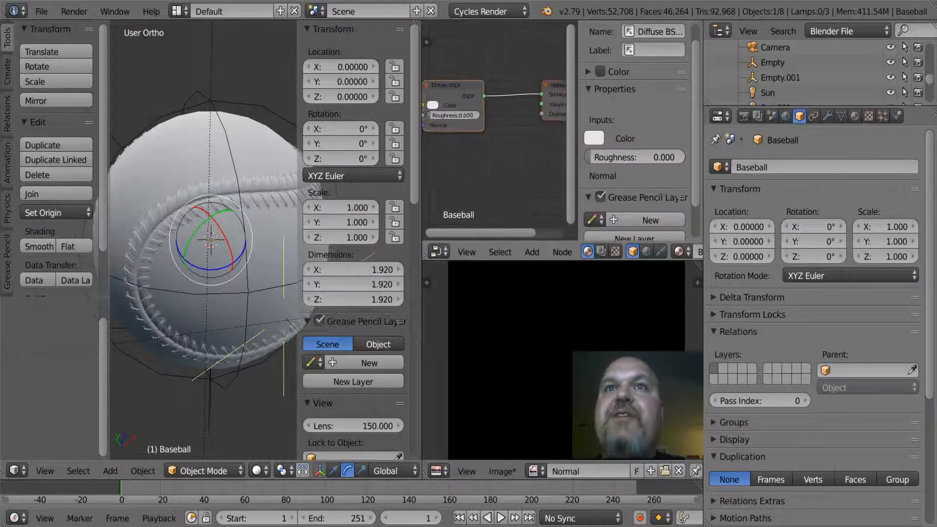
pyautogui.moveTo(556, 86); pyautogui.dragTo(514, 91)
pyautogui.moveTo(507, 141); pyautogui.dragTo(536, 139, button='middle')
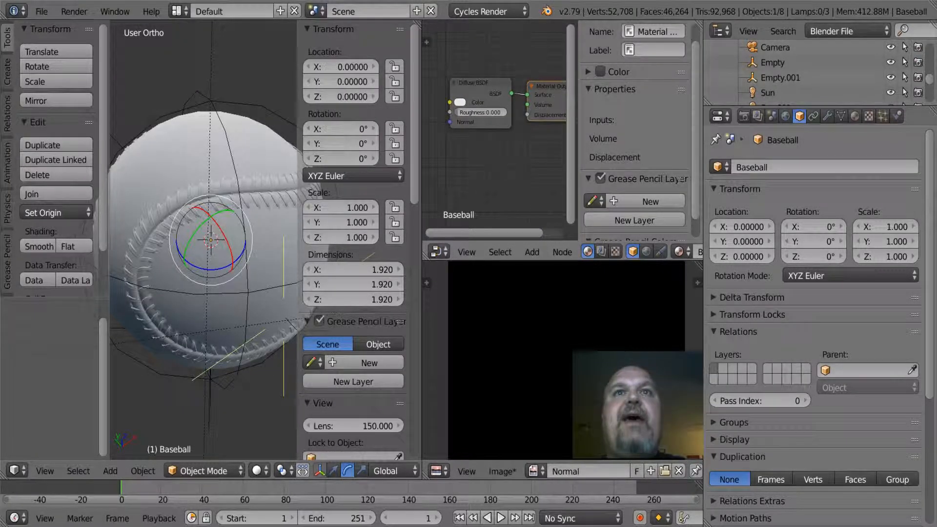
# Add an Image Texture node below the Diffuse BSDF and assign the Normal image to it.
pyautogui.hotkey('shift', 'a')
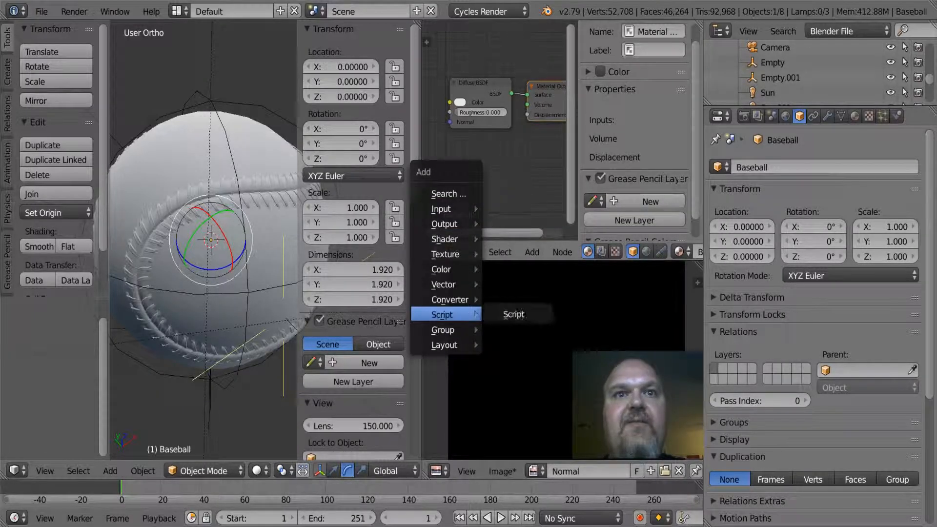
pyautogui.moveTo(473, 254)
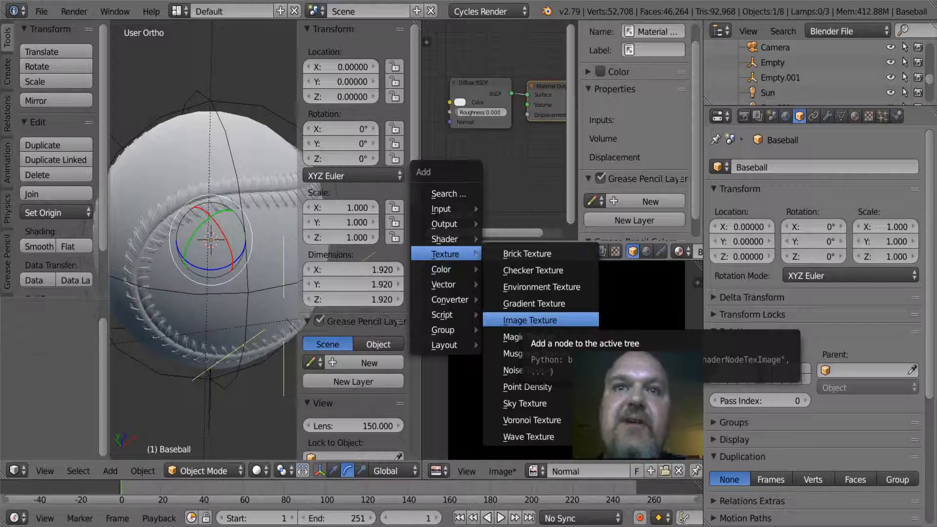
pyautogui.click(529, 321)
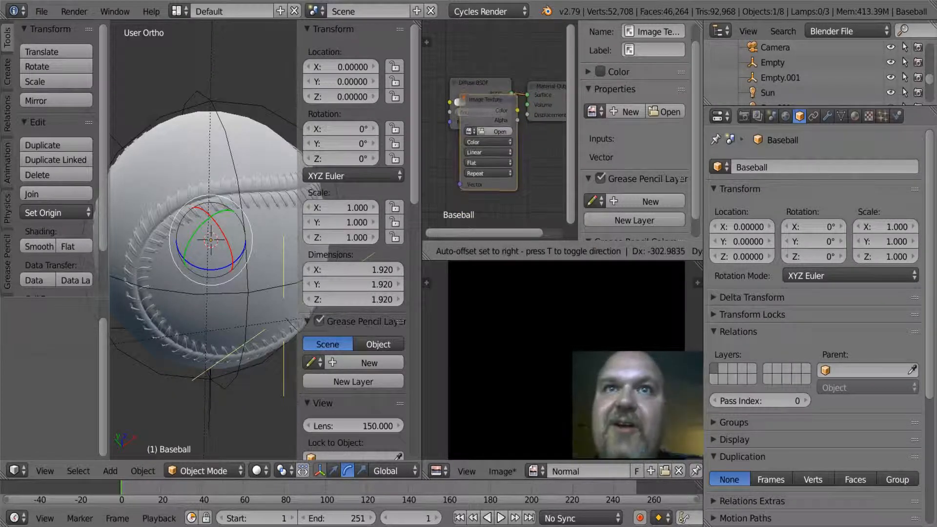
pyautogui.click(456, 139)
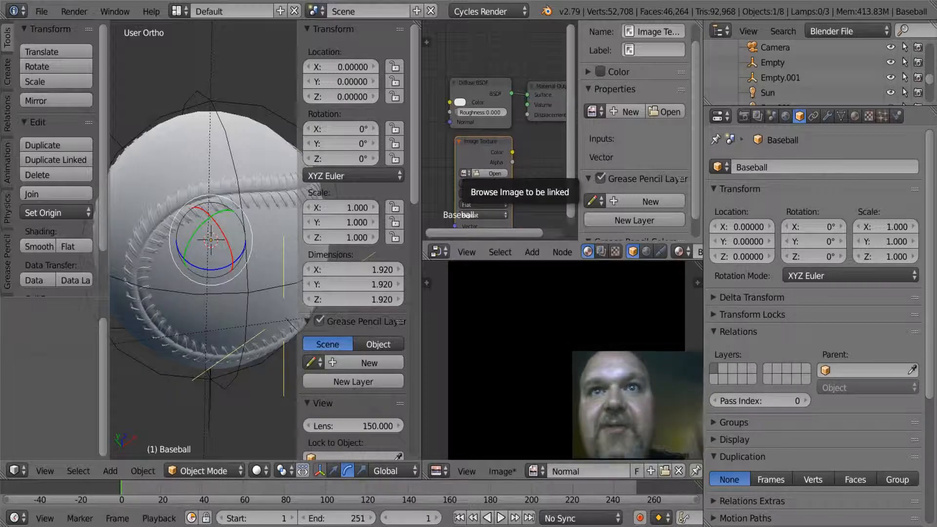
pyautogui.click(465, 173)
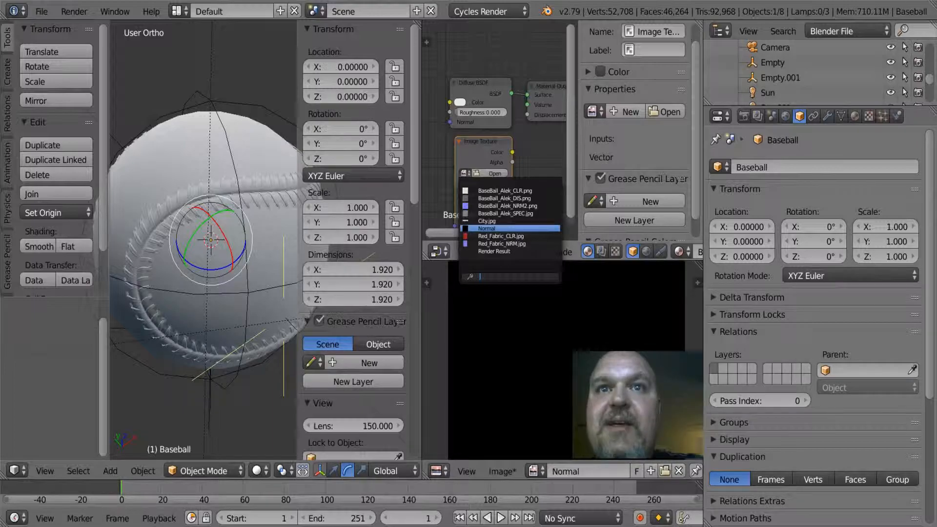
pyautogui.click(488, 228)
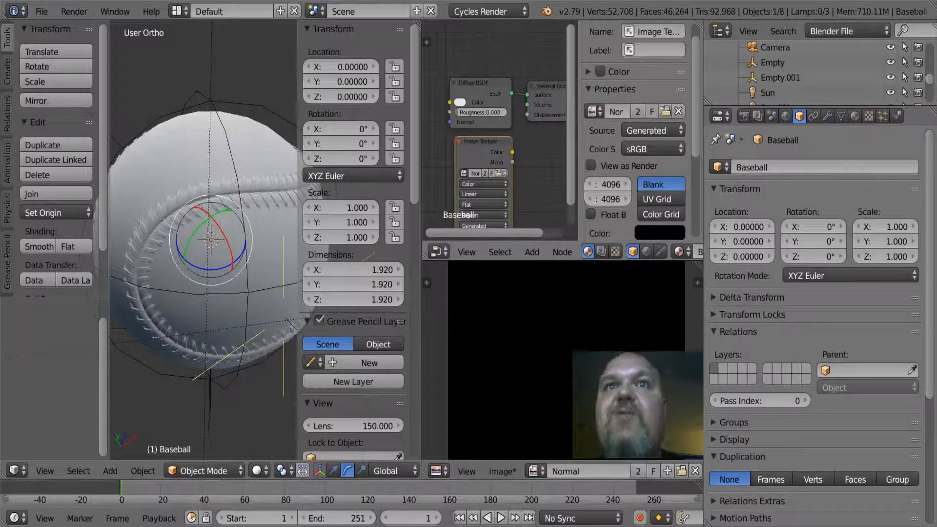
# Connect the Image Texture's Color output to the Material Output's Displacement input and set its color space to Non-Color Data.
pyautogui.moveTo(512, 153); pyautogui.dragTo(527, 116)
pyautogui.moveTo(528, 120); pyautogui.dragTo(503, 129, button='middle')
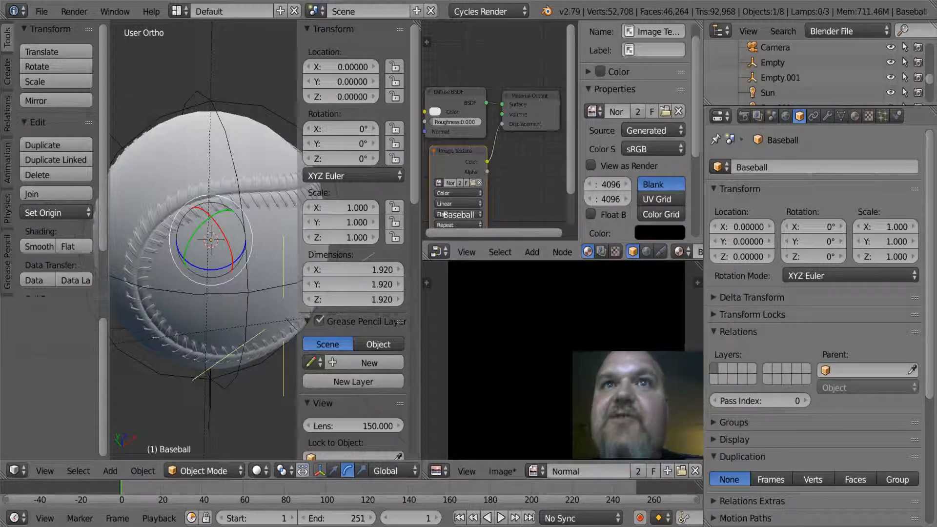
pyautogui.moveTo(508, 156); pyautogui.dragTo(511, 115, button='middle')
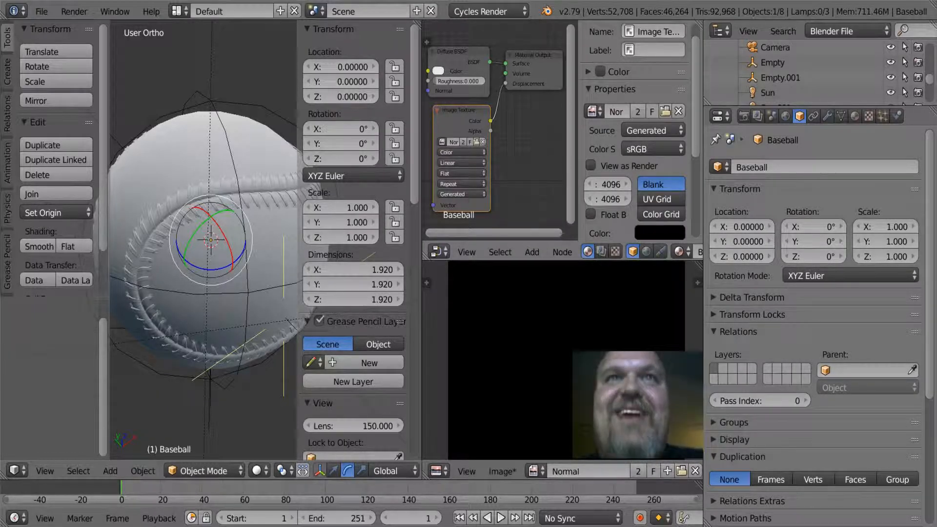
pyautogui.click(461, 152)
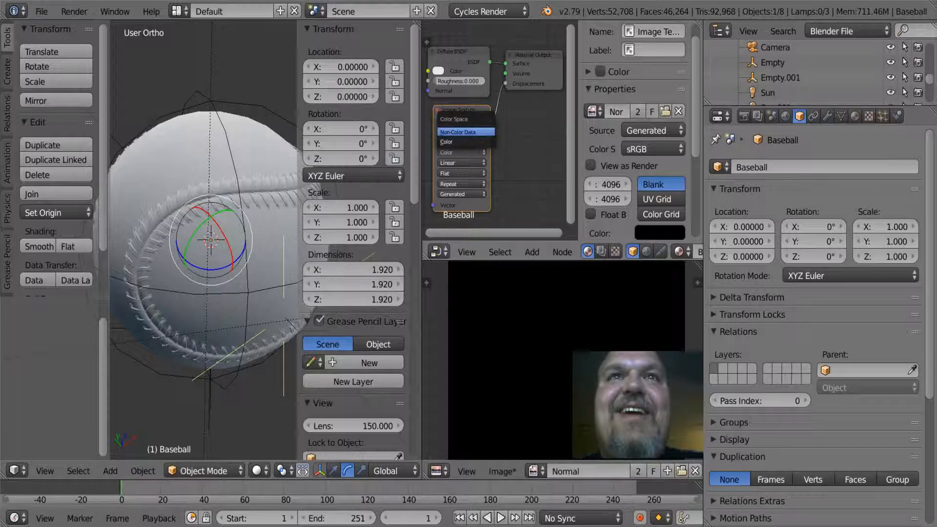
pyautogui.click(466, 132)
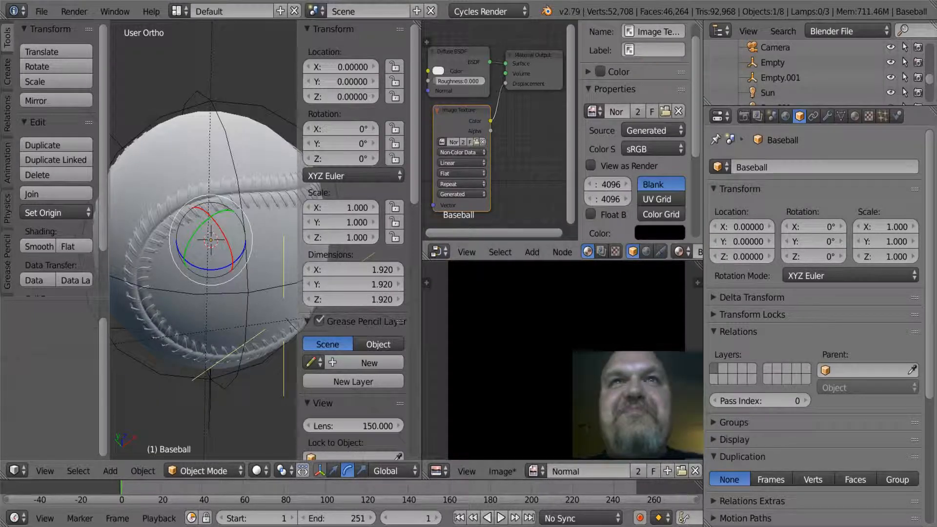
pyautogui.moveTo(488, 156)
pyautogui.mouseDown(button='middle')
pyautogui.moveTo(490, 227)
pyautogui.moveTo(489, 150)
pyautogui.mouseUp(button='middle')
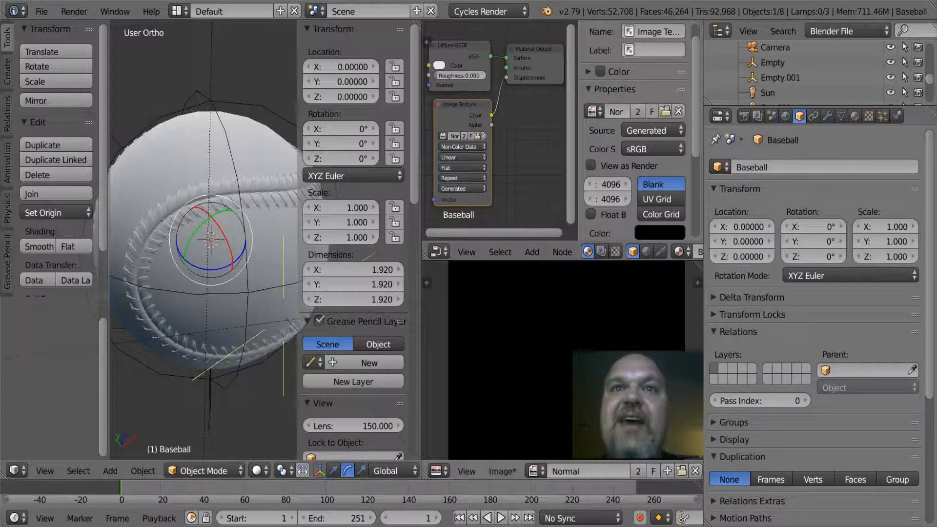
# Select the high-detail Ball_Lace_Bumps object in the outliner.
pyautogui.scroll(-2, 562, 361)
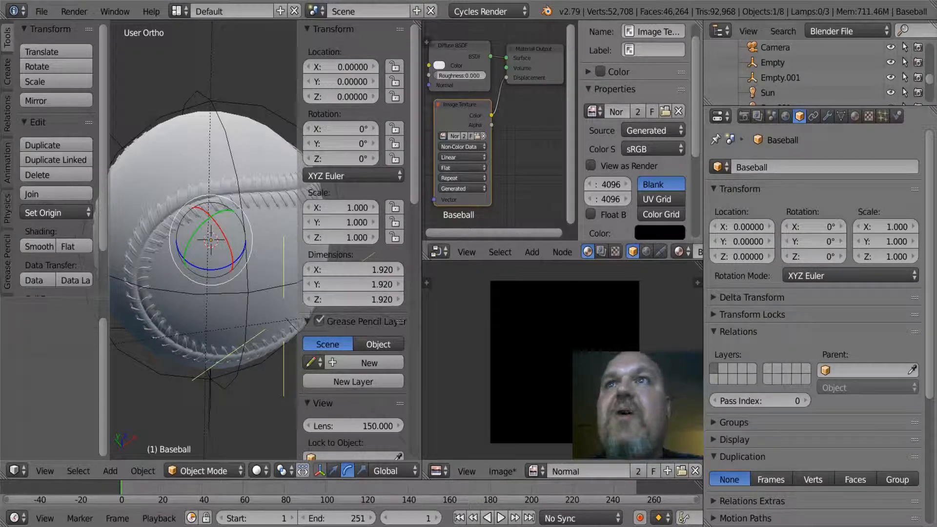
pyautogui.scroll(4, 815, 74)
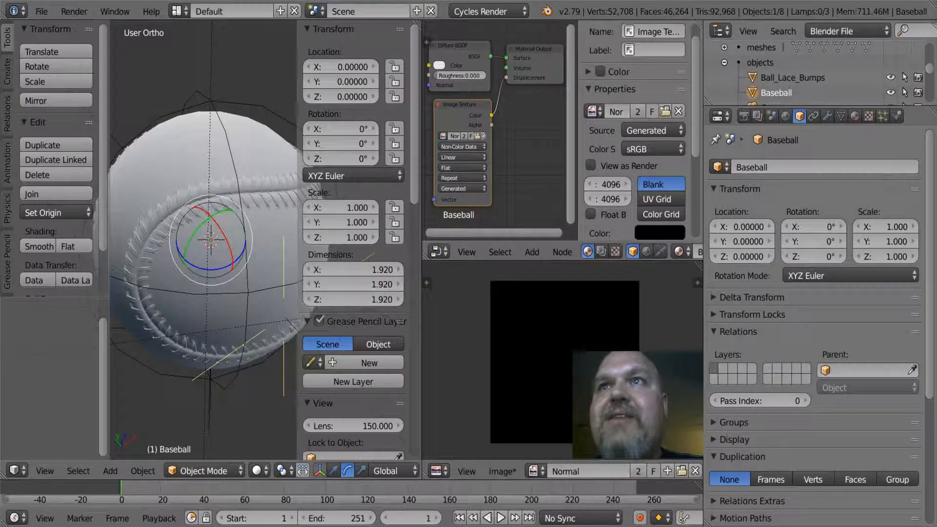
pyautogui.click(793, 78)
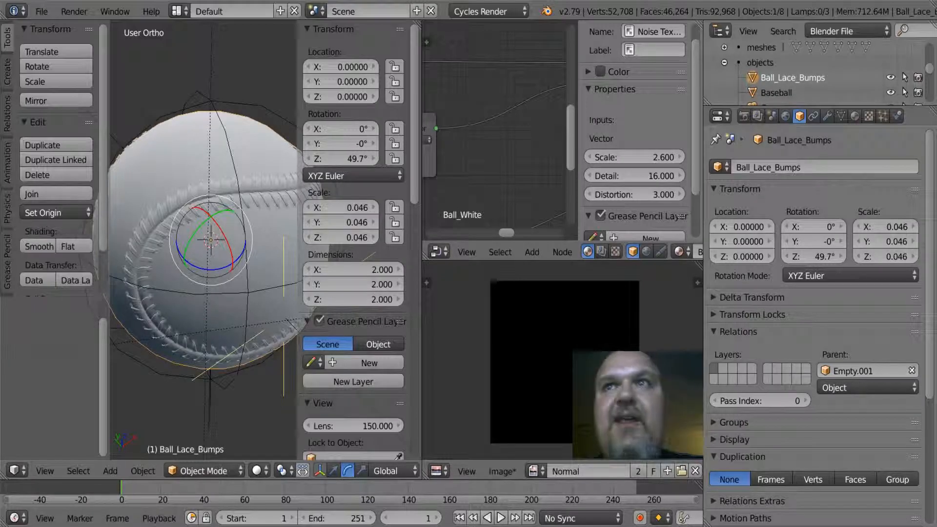
# Add the low-poly Baseball to the selection as the active object and set the bake type to Normal.
pyautogui.keyDown('shift'); pyautogui.click(776, 92); pyautogui.keyUp('shift')
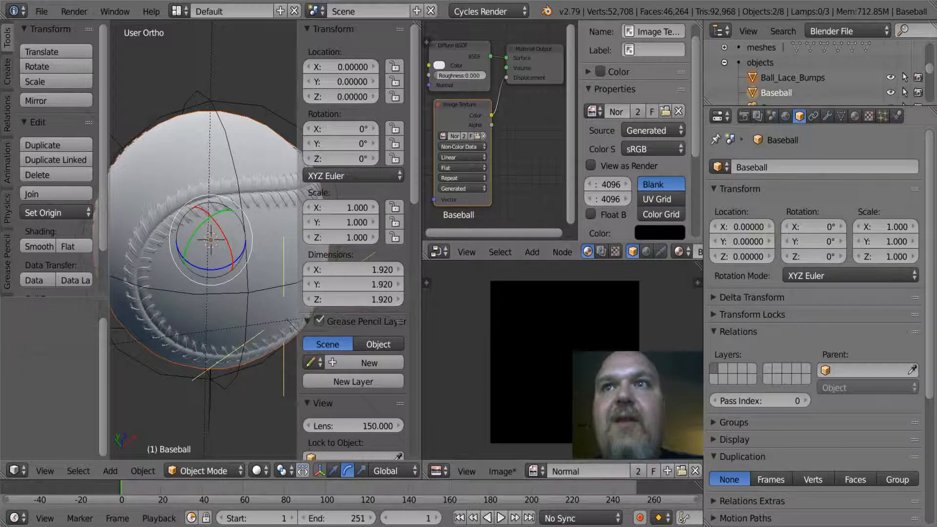
pyautogui.click(744, 115)
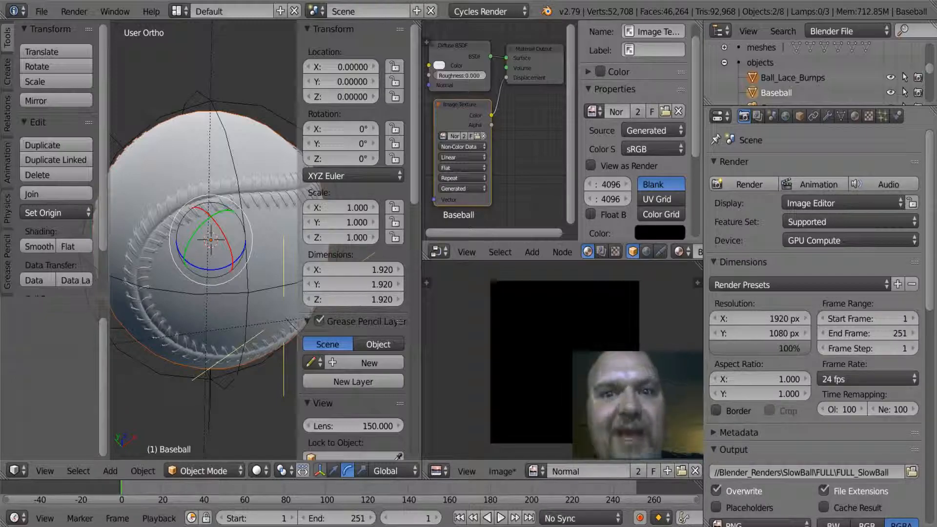
pyautogui.scroll(-5, 814, 341)
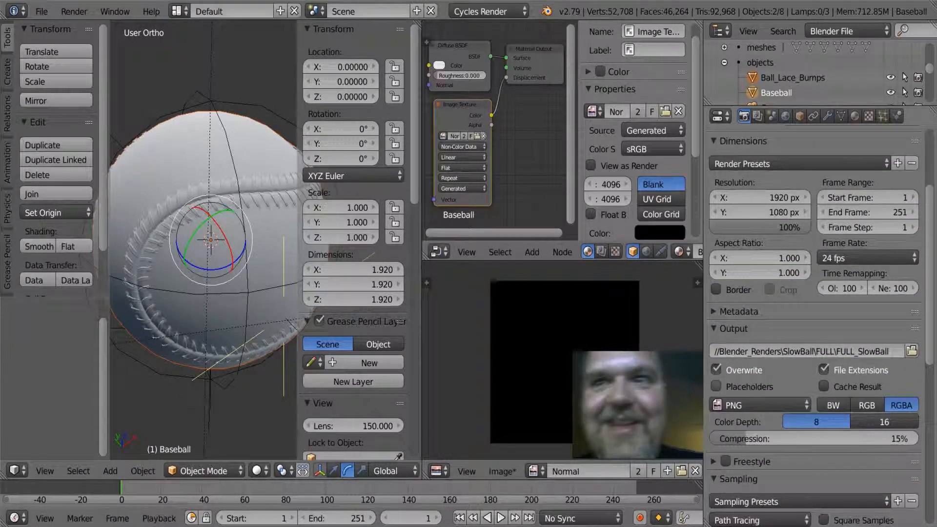
pyautogui.scroll(-15, 814, 322)
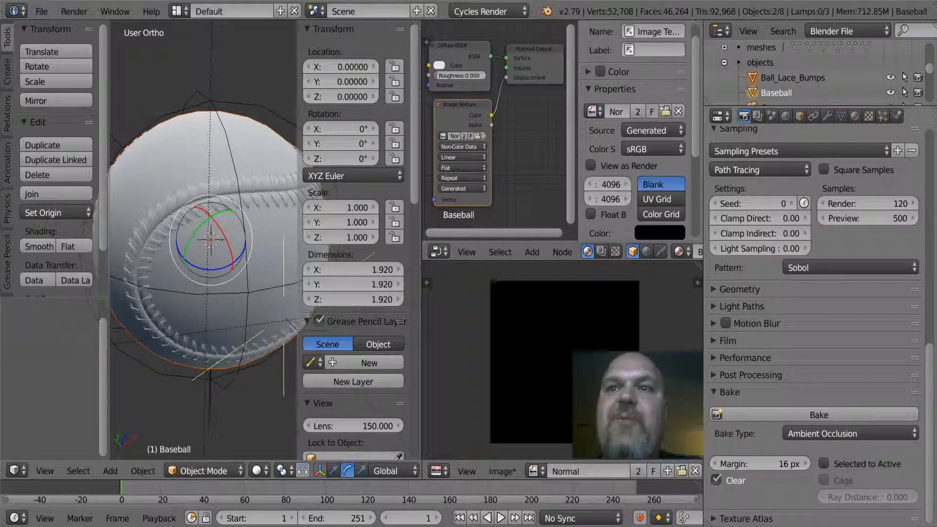
pyautogui.click(729, 392)
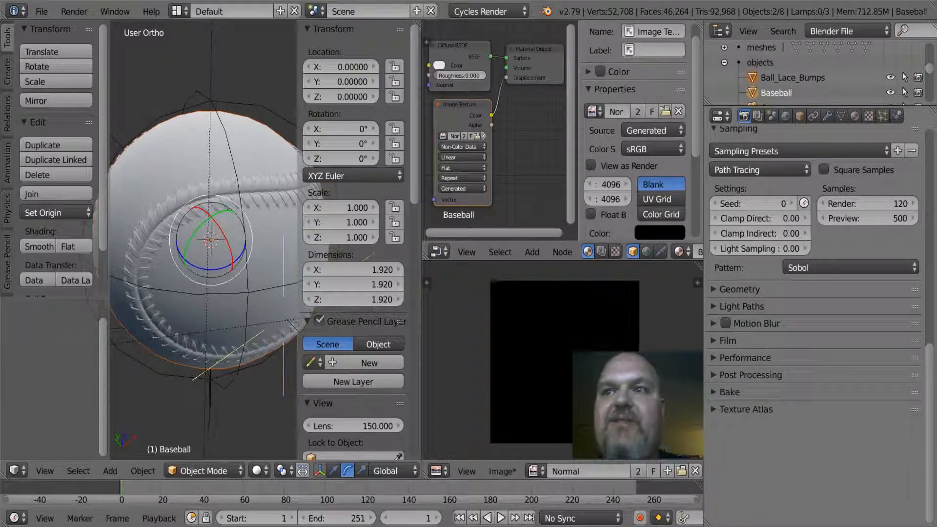
pyautogui.click(730, 393)
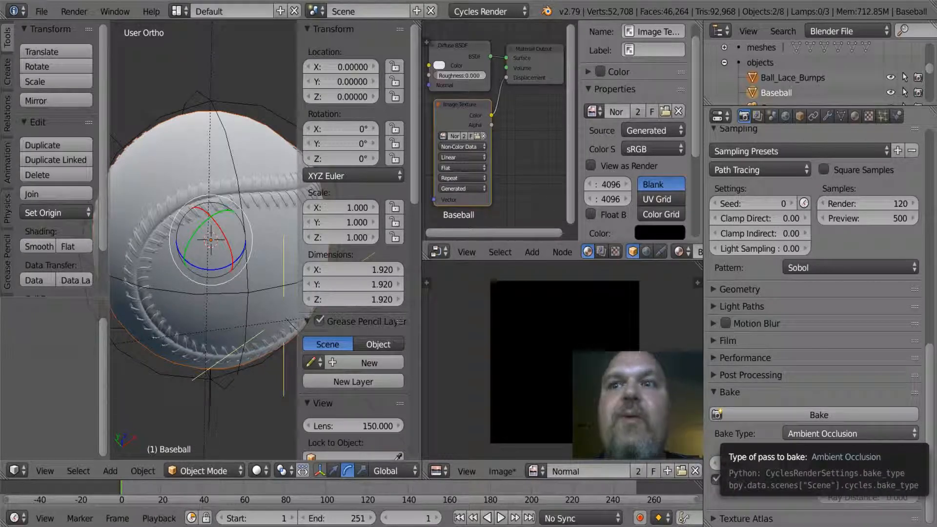
pyautogui.click(849, 433)
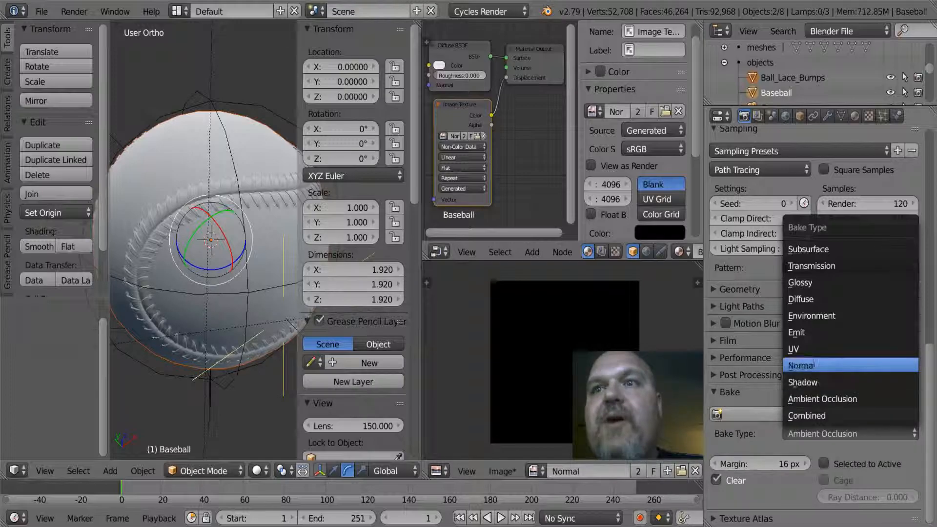
pyautogui.click(801, 366)
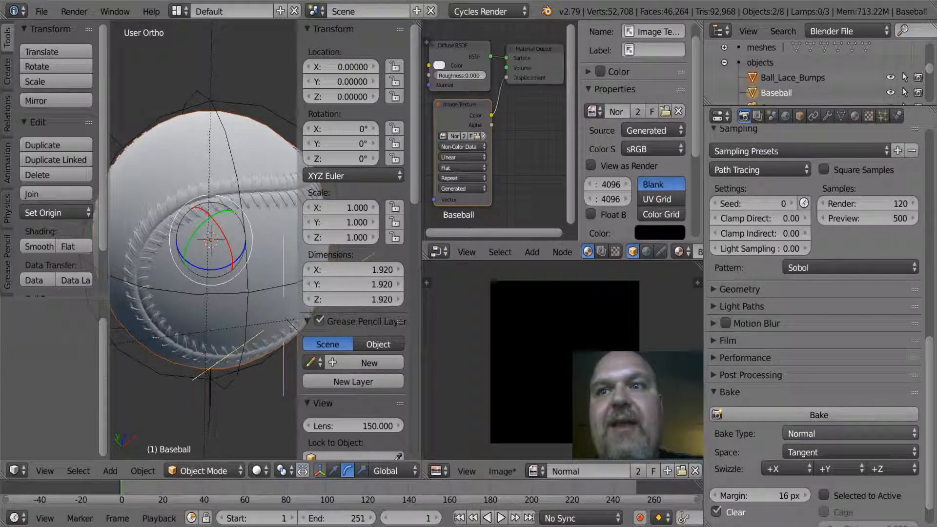
pyautogui.click(849, 434)
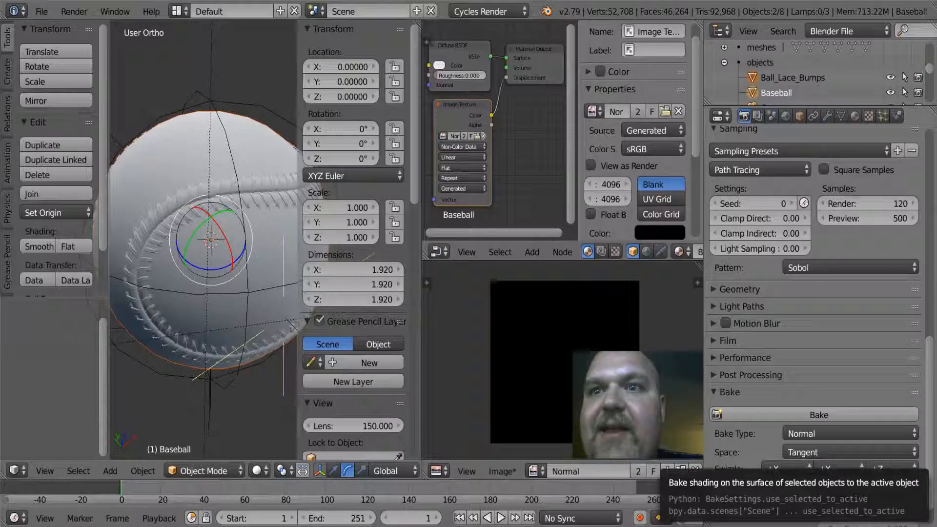
# Bake the normal map with Selected to Active enabled and a ray distance of 0.1.
pyautogui.click(824, 495)
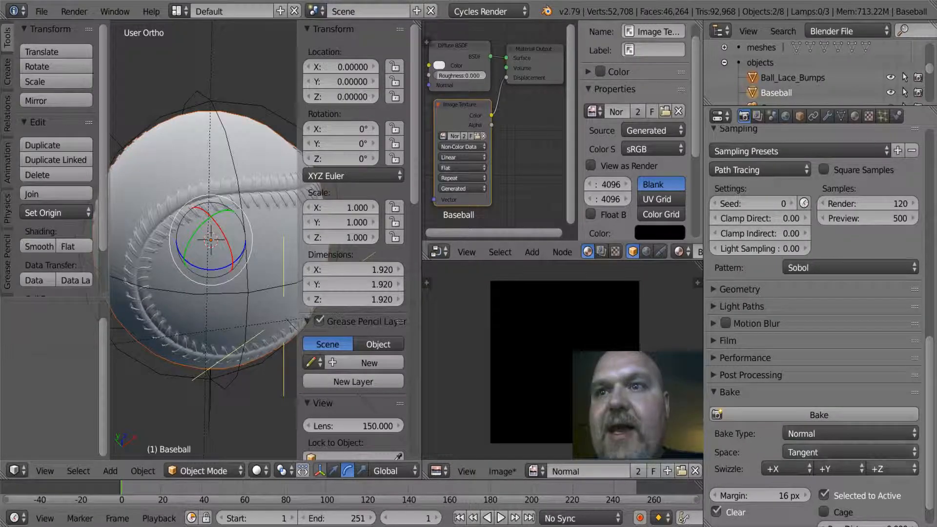
pyautogui.scroll(-2, 824, 478)
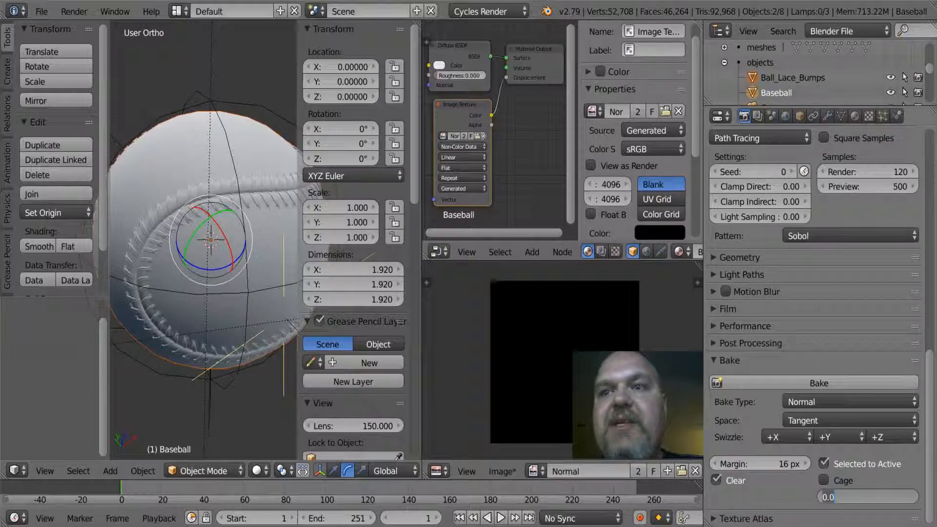
pyautogui.click(867, 497)
pyautogui.write('0.0')
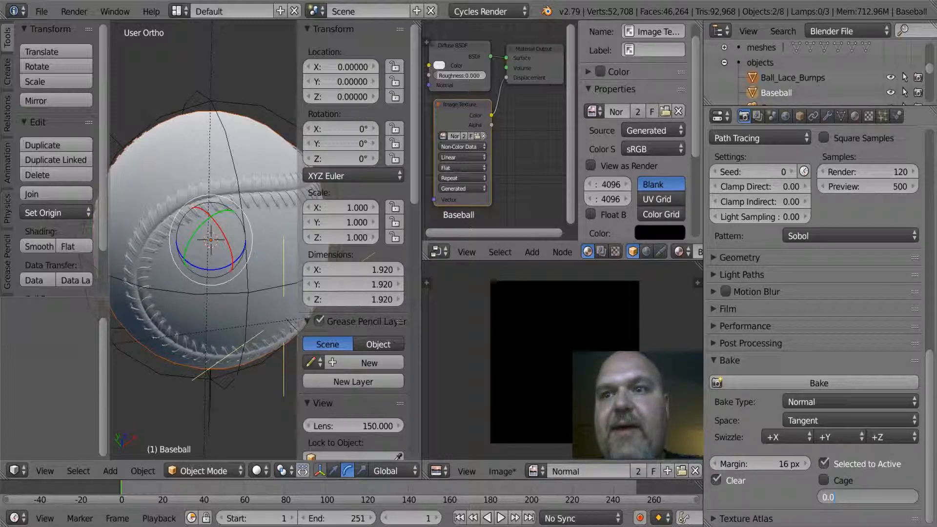
pyautogui.write('1')
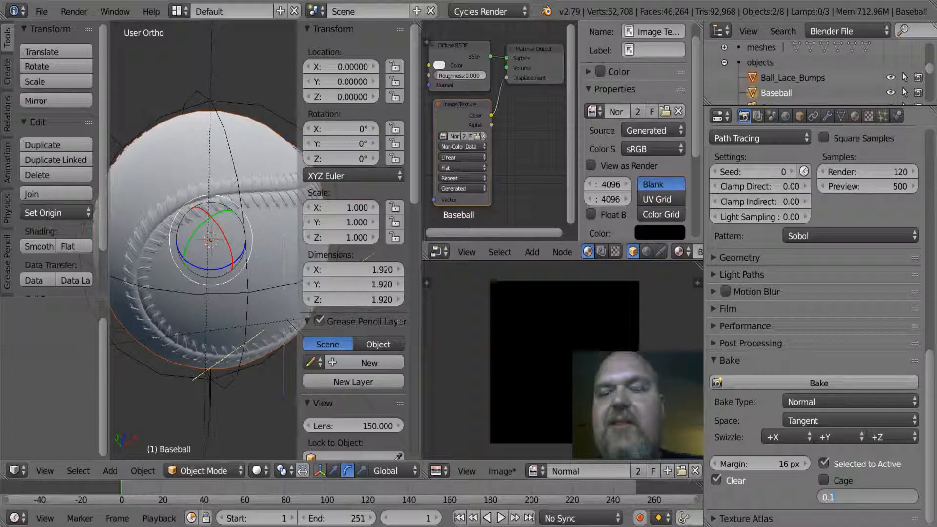
pyautogui.press('Return')
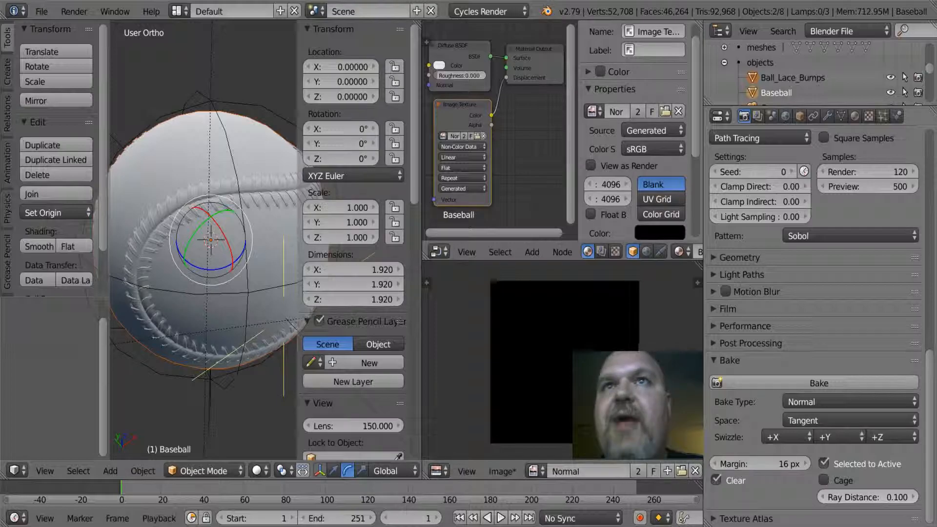
pyautogui.click(819, 383)
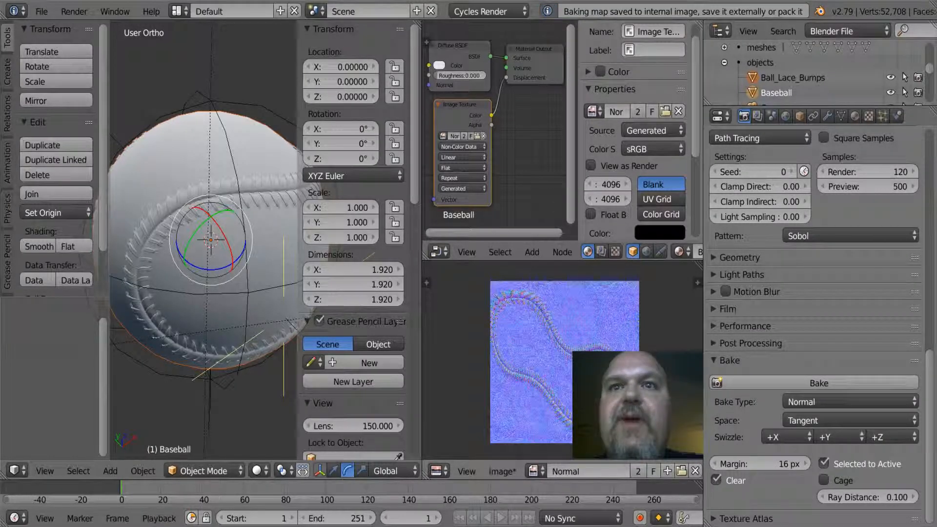
# Examine the stitching and leather surface detail across the baked normal map.
pyautogui.scroll(5, 562, 361)
pyautogui.scroll(4, 563, 360)
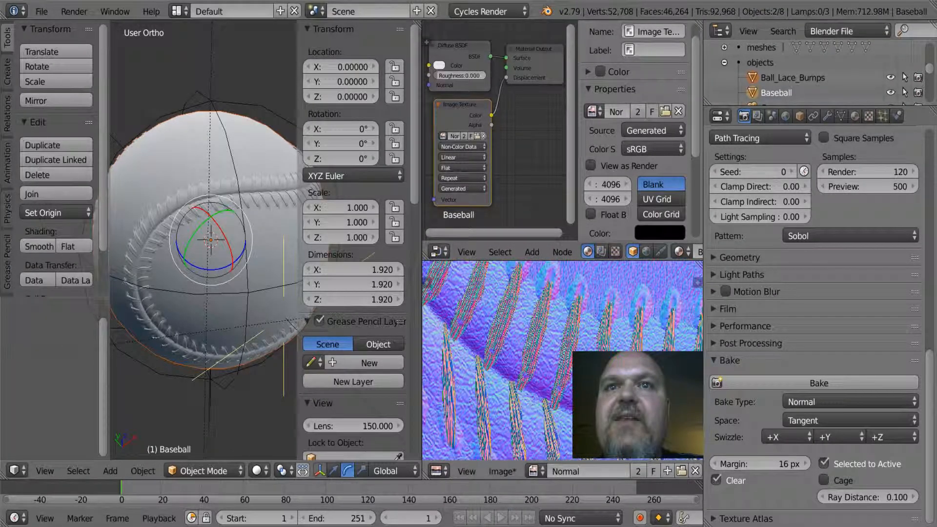
pyautogui.moveTo(629, 312); pyautogui.dragTo(449, 395, button='middle')
pyautogui.scroll(-8, 527, 362)
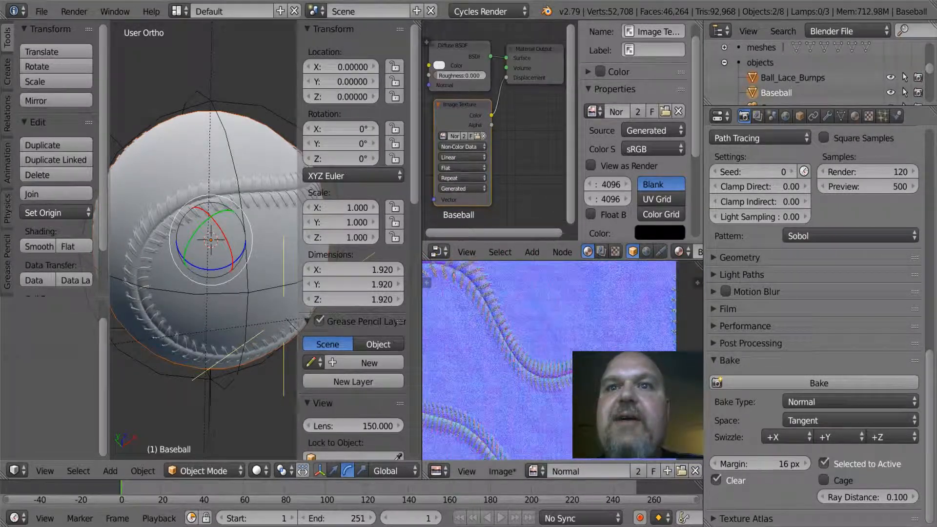
pyautogui.scroll(-2, 536, 361)
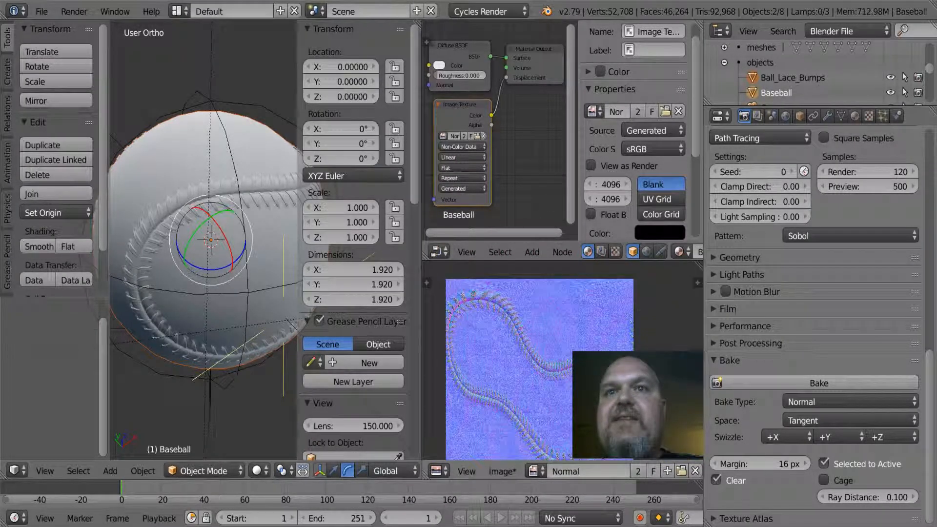
pyautogui.scroll(5, 537, 361)
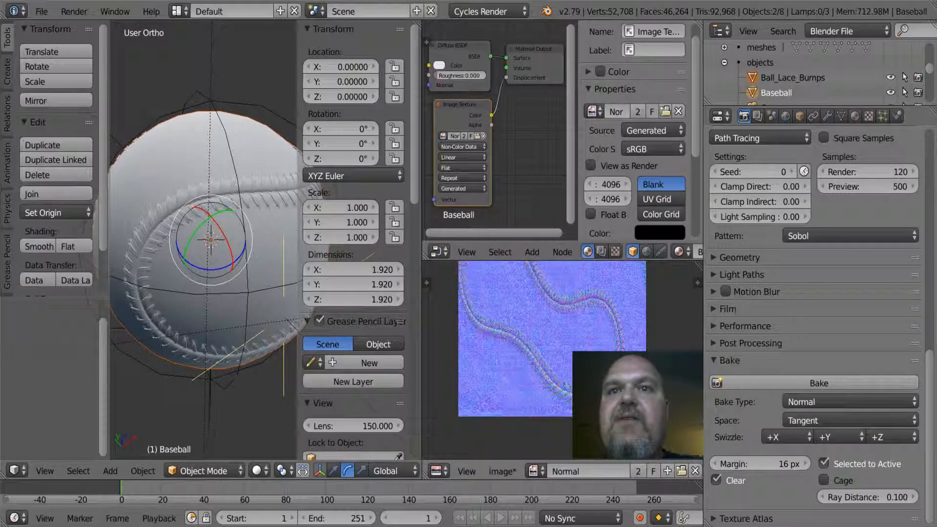
pyautogui.scroll(4, 537, 361)
pyautogui.scroll(-8, 537, 361)
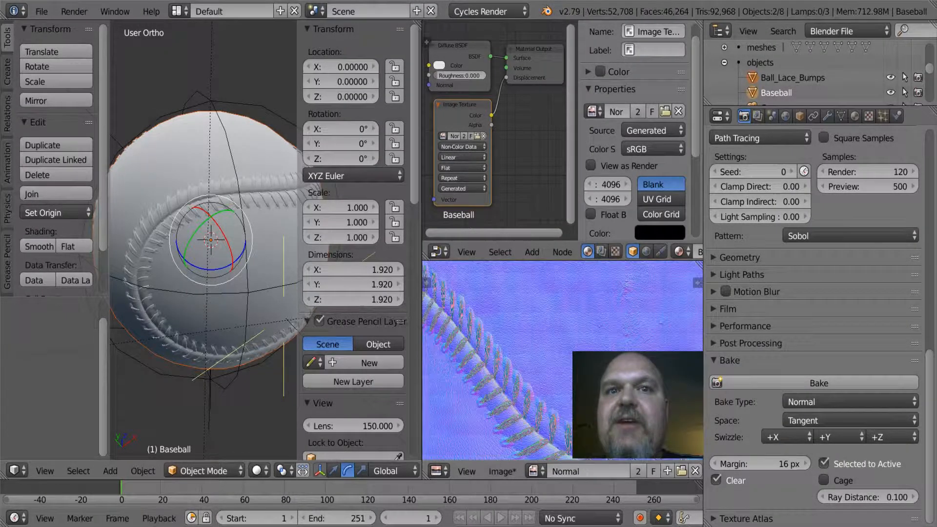
pyautogui.scroll(5, 537, 361)
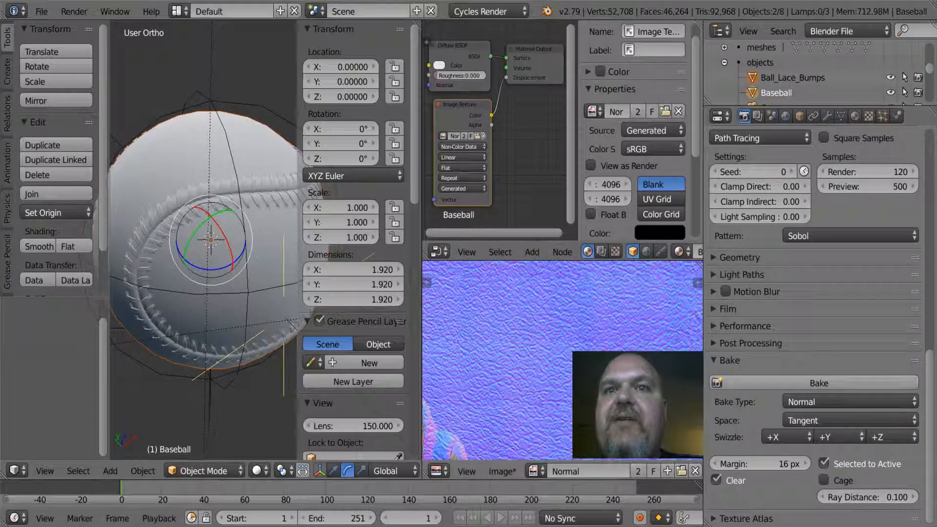
pyautogui.scroll(-5, 537, 361)
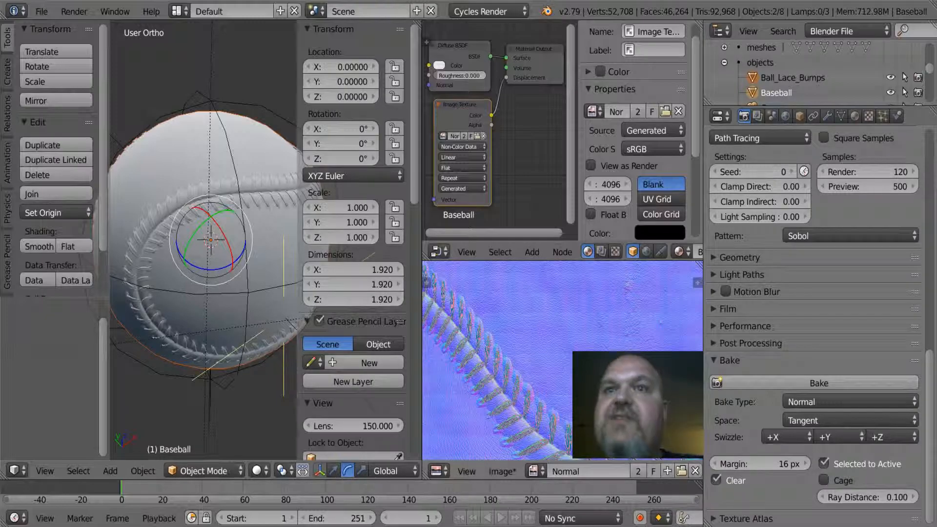
pyautogui.scroll(-4, 562, 361)
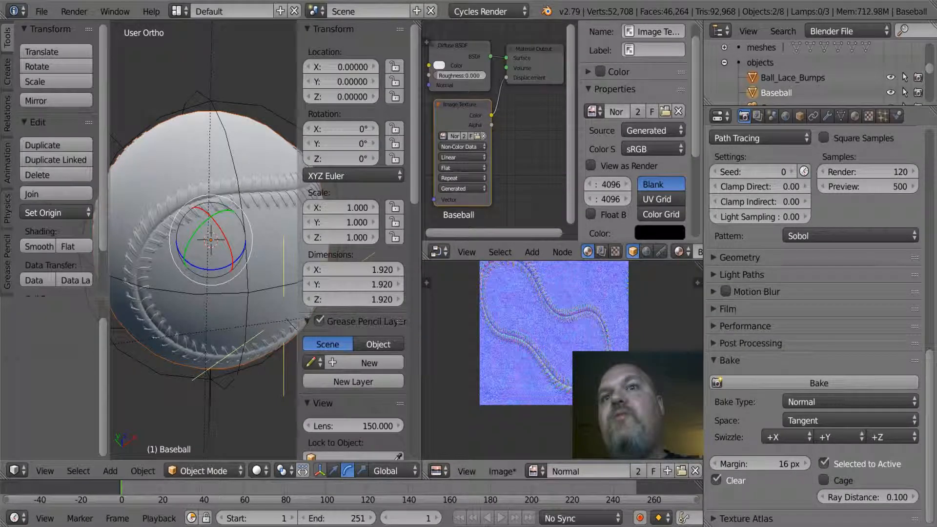
pyautogui.moveTo(552, 332); pyautogui.dragTo(558, 369, button='middle')
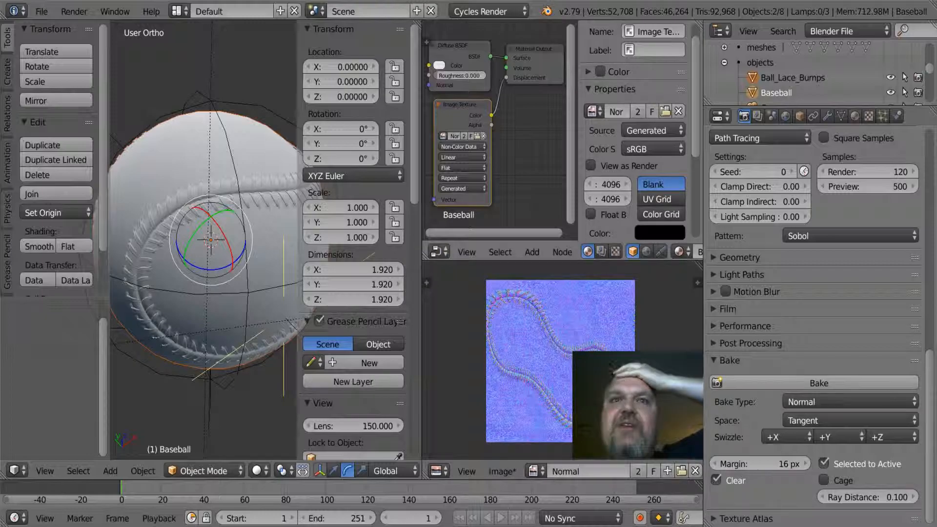
# Start saving the baked image as a file and create a Baseball3 folder inside Models as its destination.
pyautogui.click(502, 471)
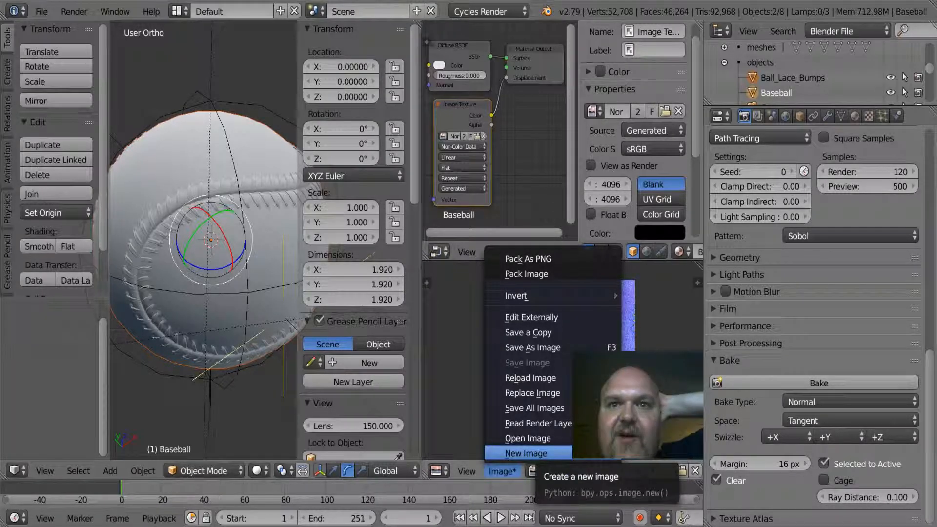
pyautogui.click(532, 348)
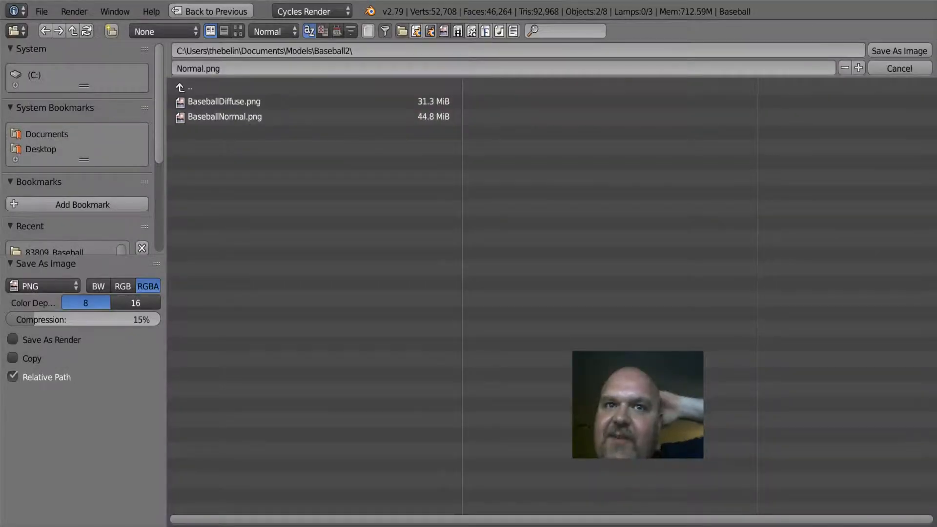
pyautogui.click(190, 87)
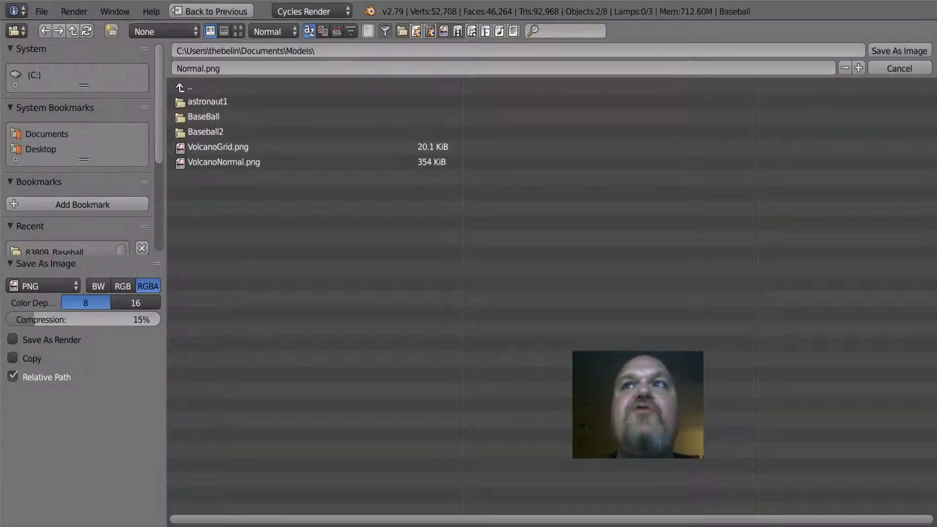
pyautogui.click(221, 68)
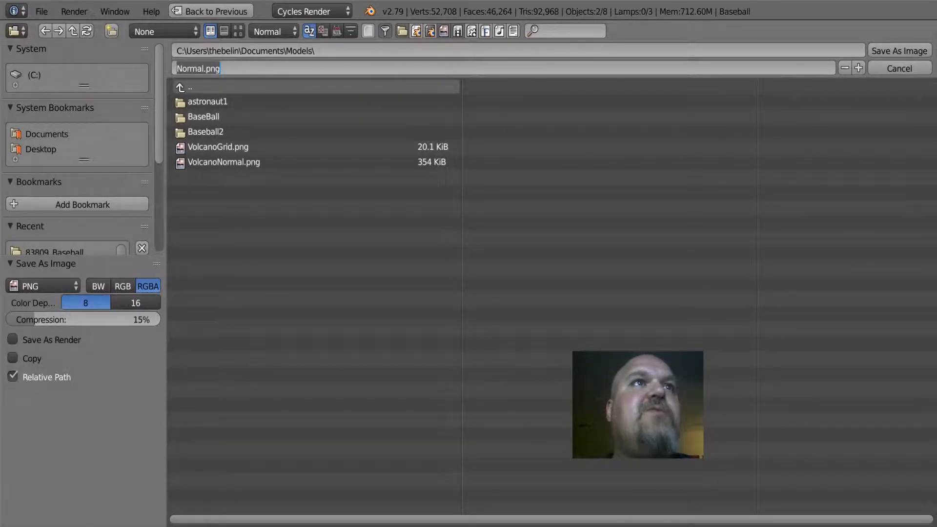
pyautogui.click(111, 31)
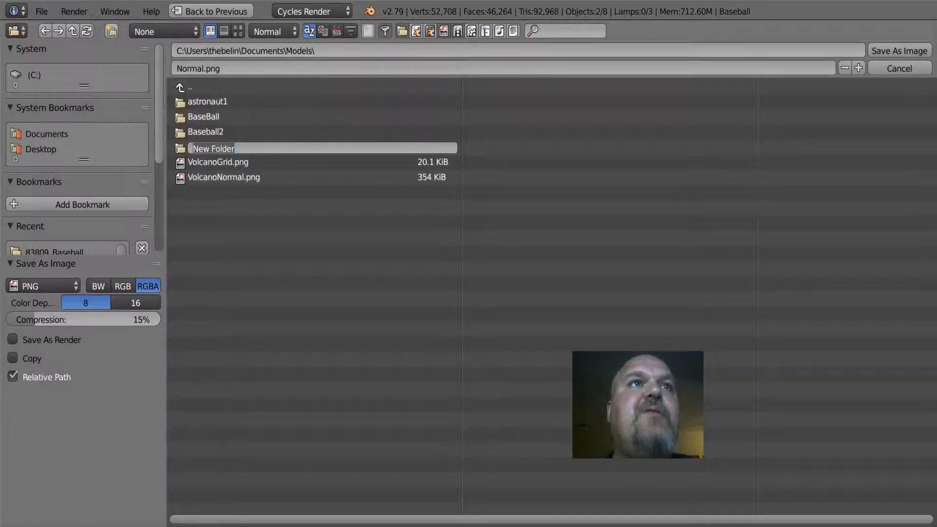
pyautogui.write('B')
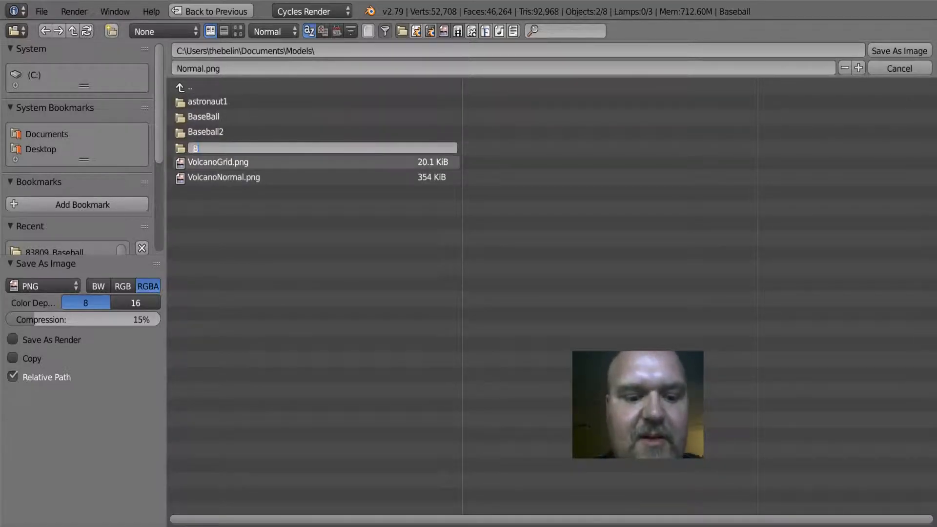
pyautogui.write('aseball3')
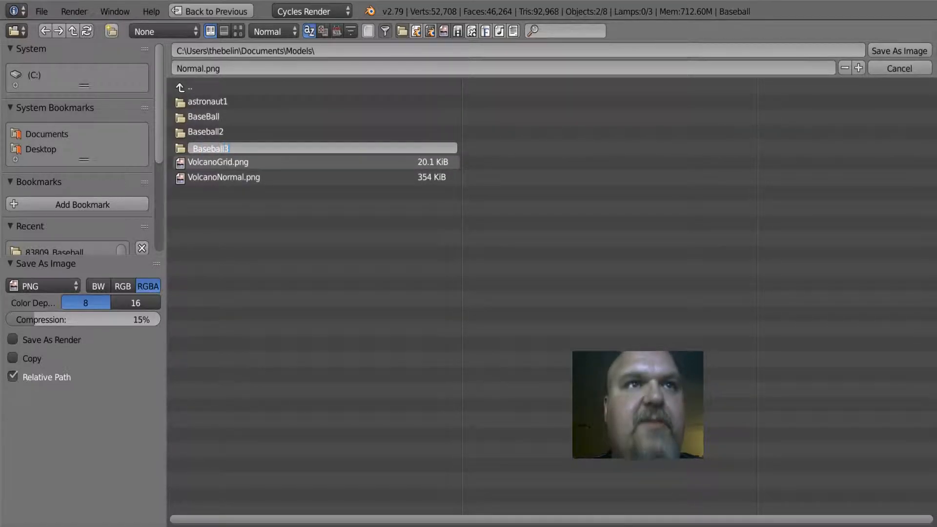
pyautogui.press('Return')
pyautogui.click(205, 147)
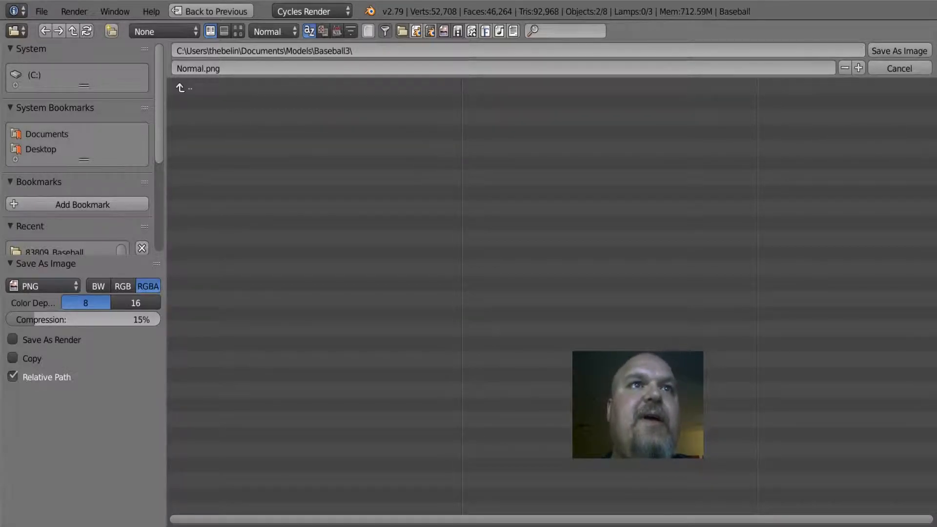
# Save the baked normal map as BaseballNormal.png in the Baseball3 folder.
pyautogui.click(196, 68)
pyautogui.doubleClick(196, 68)
pyautogui.click(183, 69)
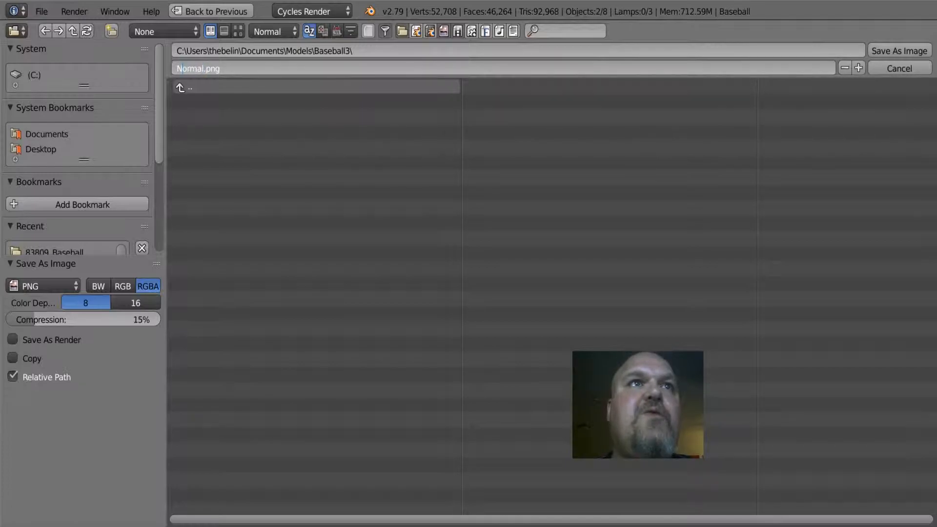
pyautogui.write('Baseball')
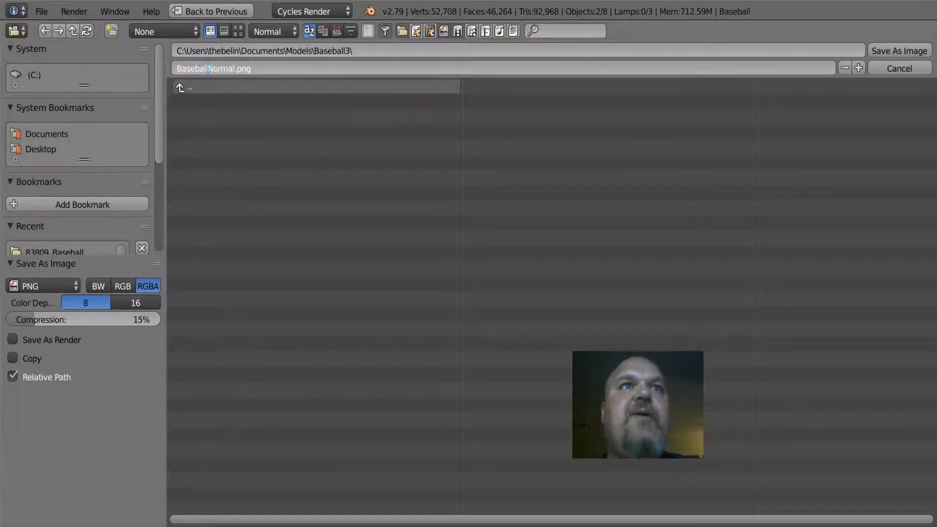
pyautogui.press('Return')
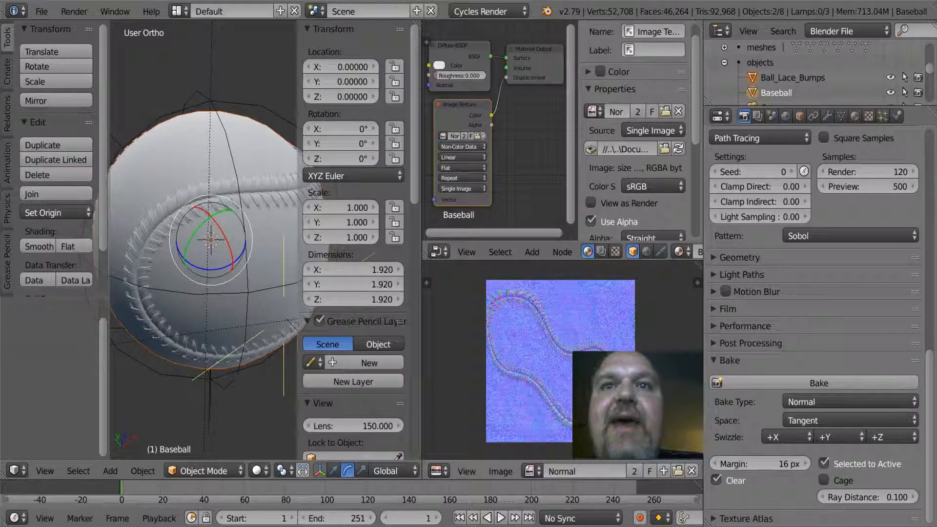
# Create a new blank 4096-pixel image named Diffuse with alpha enabled.
pyautogui.click(501, 471)
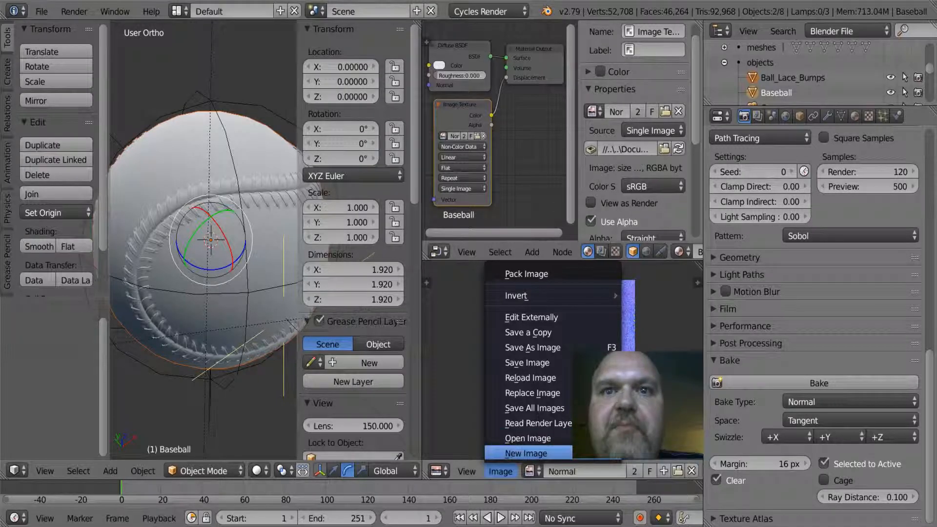
pyautogui.click(518, 453)
pyautogui.click(553, 398)
pyautogui.write('Diffuse')
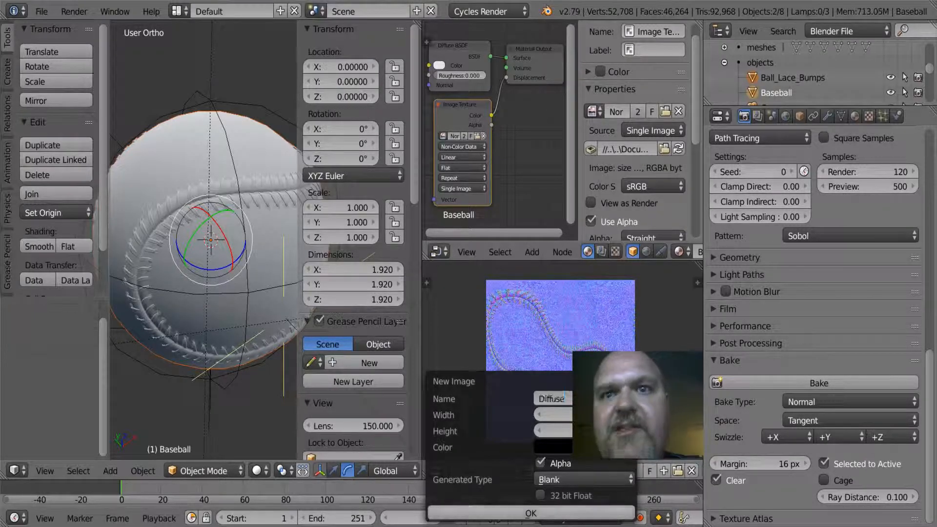
pyautogui.click(530, 513)
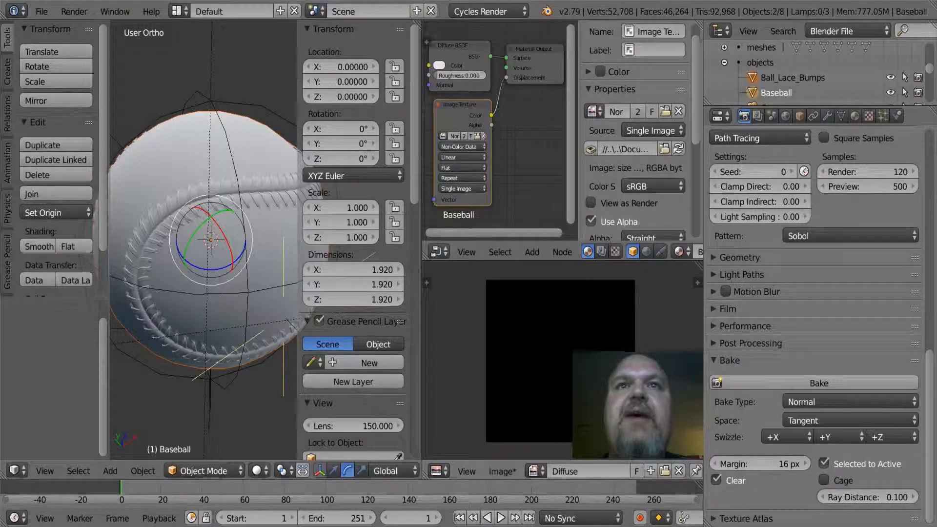
# Add a second Image Texture node to the Baseball material and place it above the Diffuse BSDF node.
pyautogui.scroll(-2, 497, 131)
pyautogui.moveTo(497, 130); pyautogui.dragTo(514, 176, button='middle')
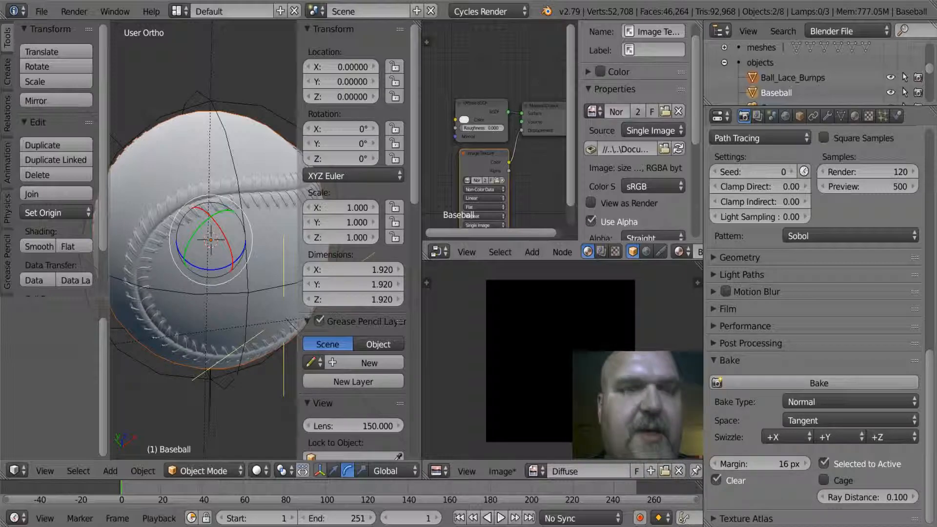
pyautogui.hotkey('shift', 'a')
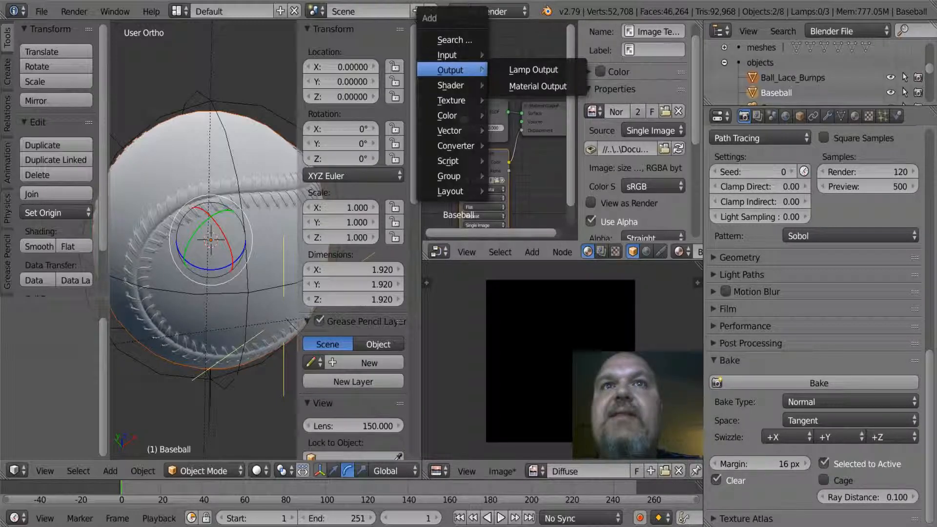
pyautogui.moveTo(447, 55)
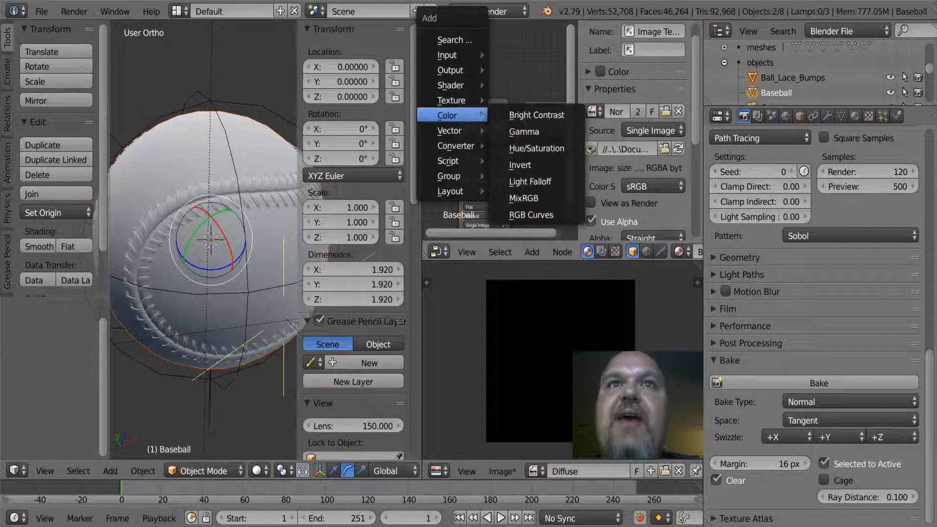
pyautogui.moveTo(451, 100)
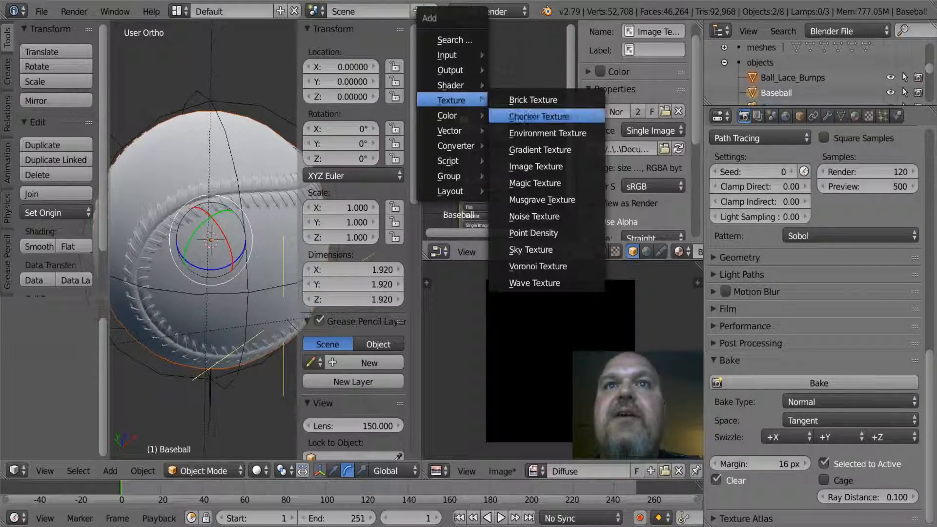
pyautogui.click(535, 167)
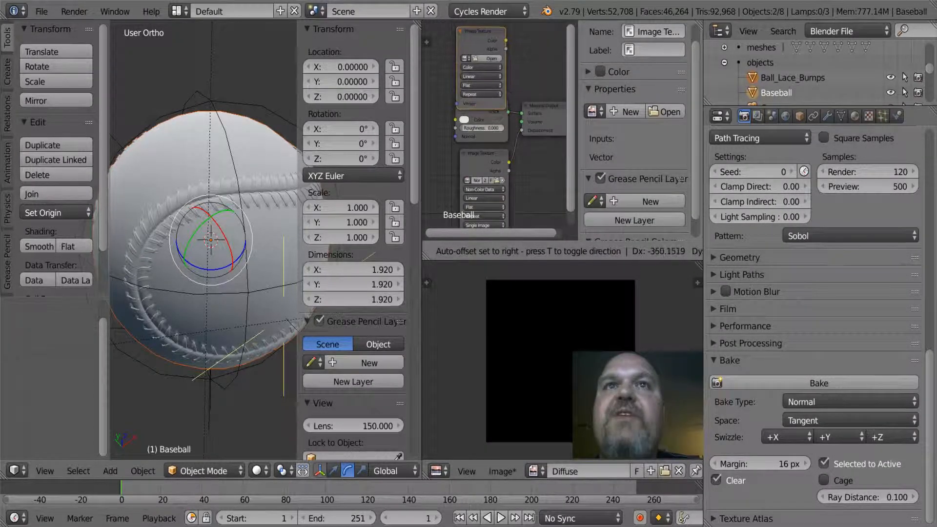
pyautogui.click(479, 69)
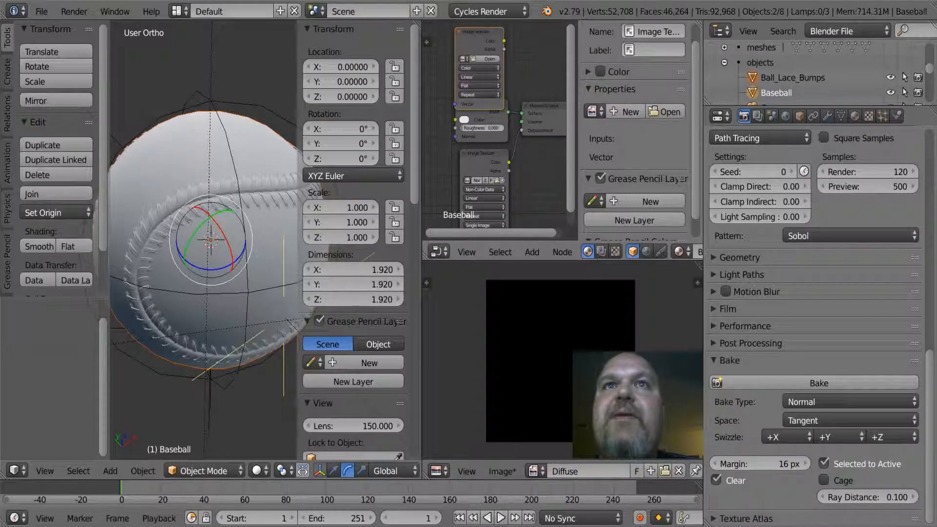
# Assign the Diffuse image to the new texture node and connect its Color output to the Material Output's Surface input.
pyautogui.click(463, 58)
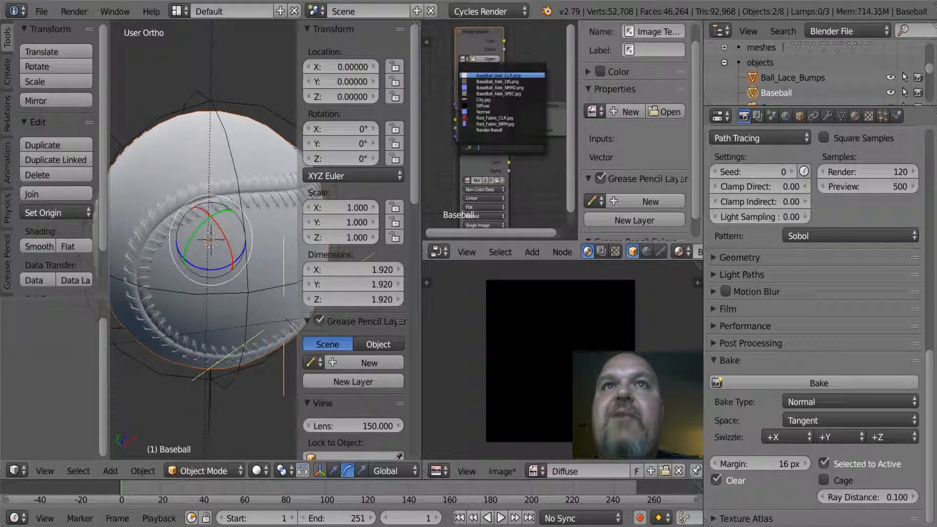
pyautogui.click(483, 106)
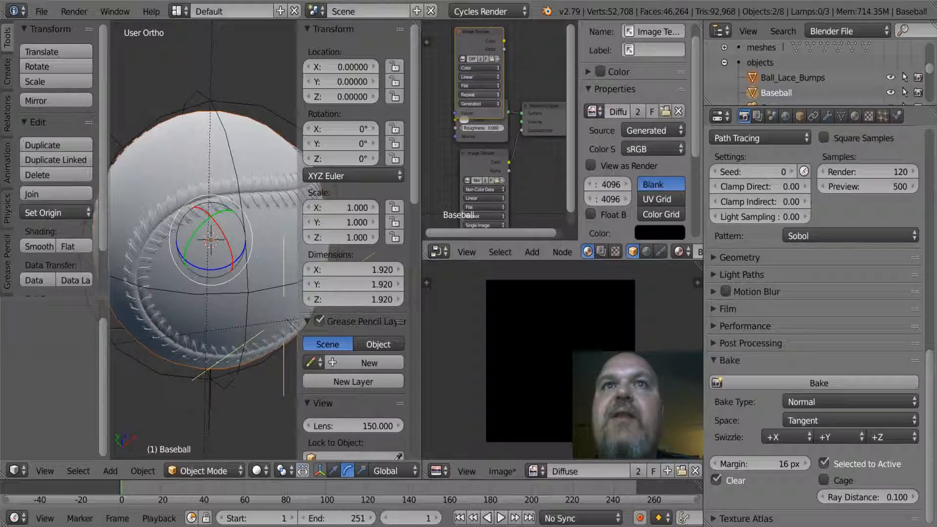
pyautogui.moveTo(475, 33); pyautogui.dragTo(464, 27)
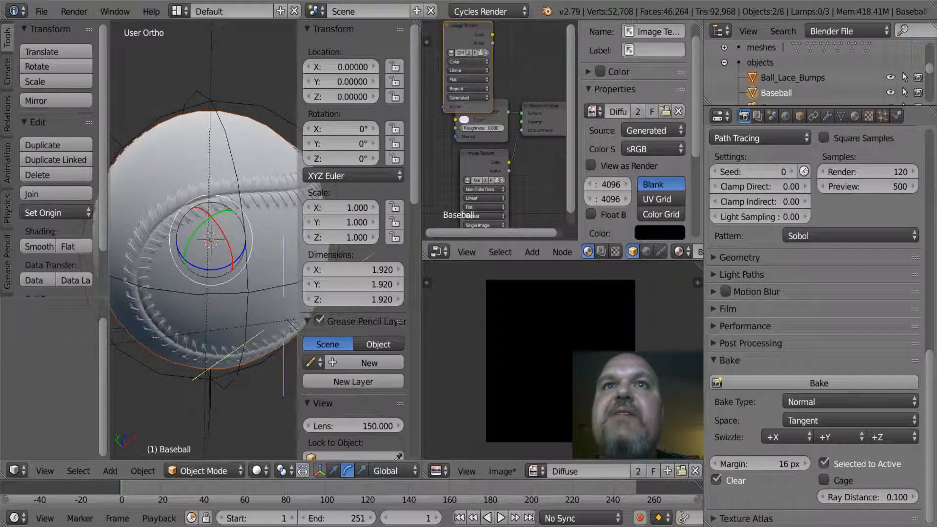
pyautogui.moveTo(493, 35); pyautogui.dragTo(522, 113)
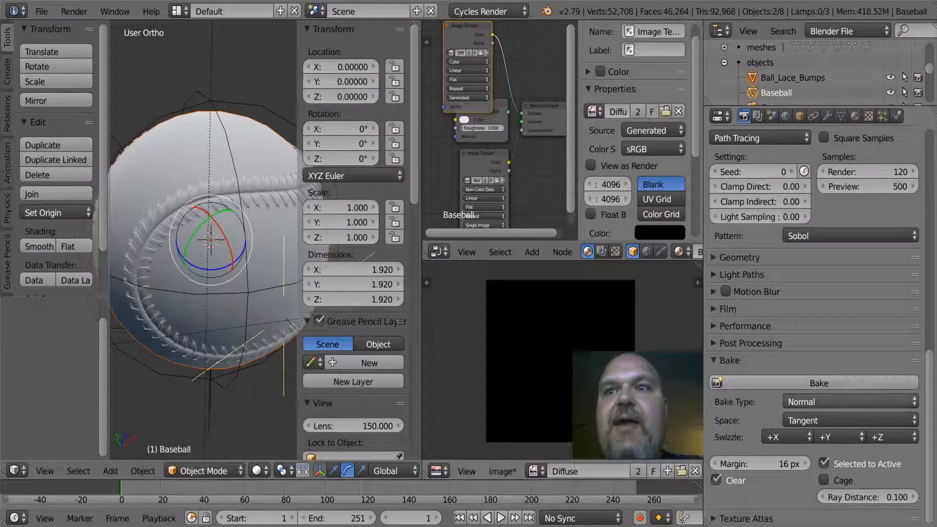
# Set the bake type to Diffuse and bake the detailed ball's colour onto the Diffuse image.
pyautogui.click(820, 402)
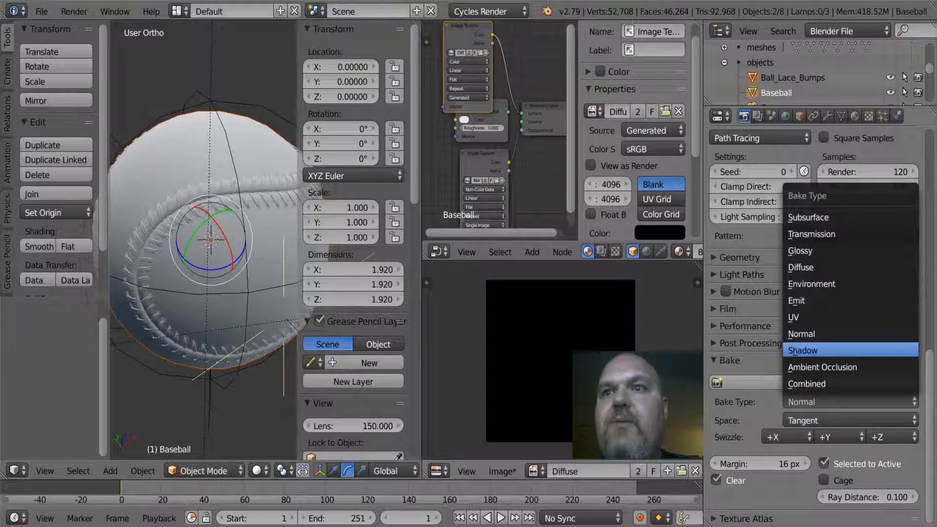
pyautogui.click(801, 267)
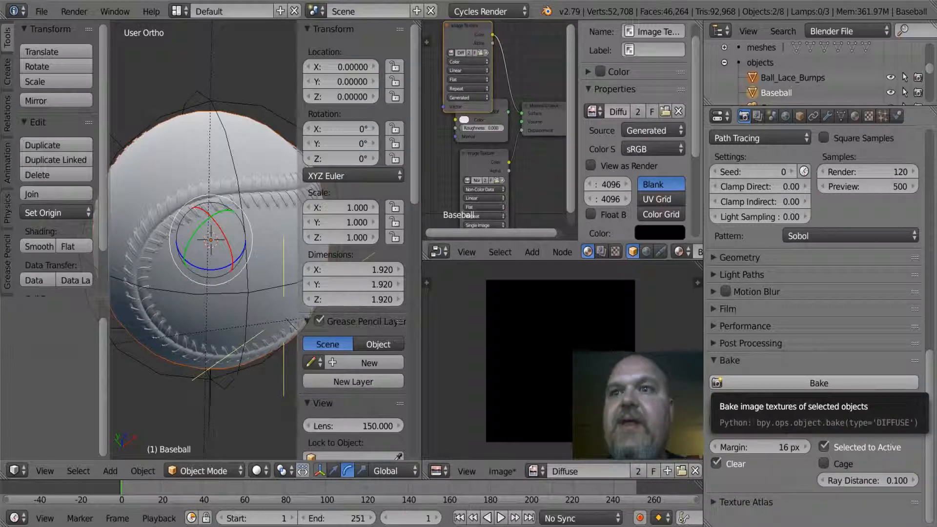
pyautogui.click(819, 383)
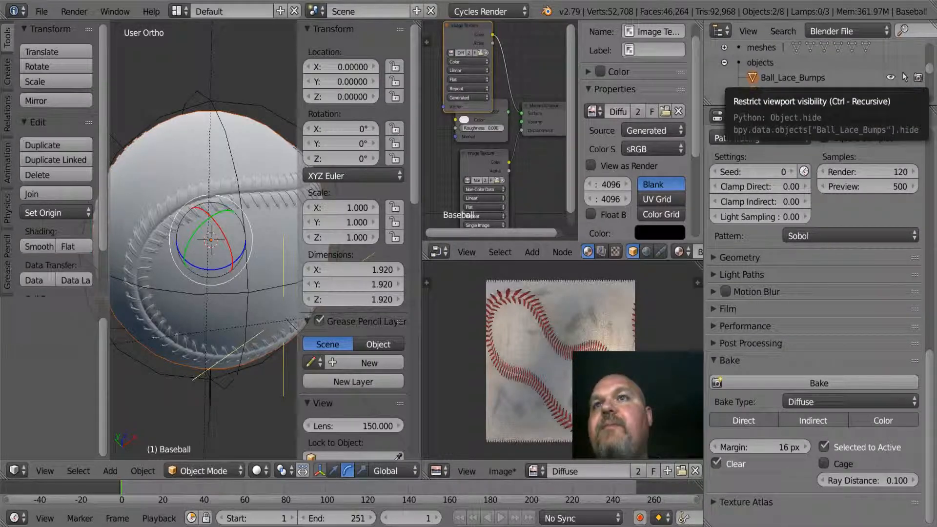
# Hide Ball_Lace_Bumps and inspect the Baseball's baked texture from another angle in Material viewport shading.
pyautogui.click(890, 77)
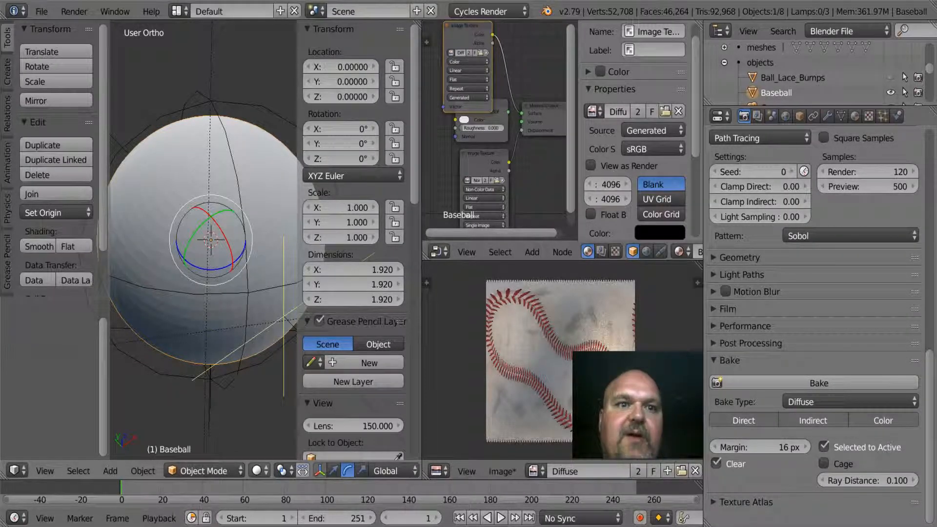
pyautogui.click(258, 471)
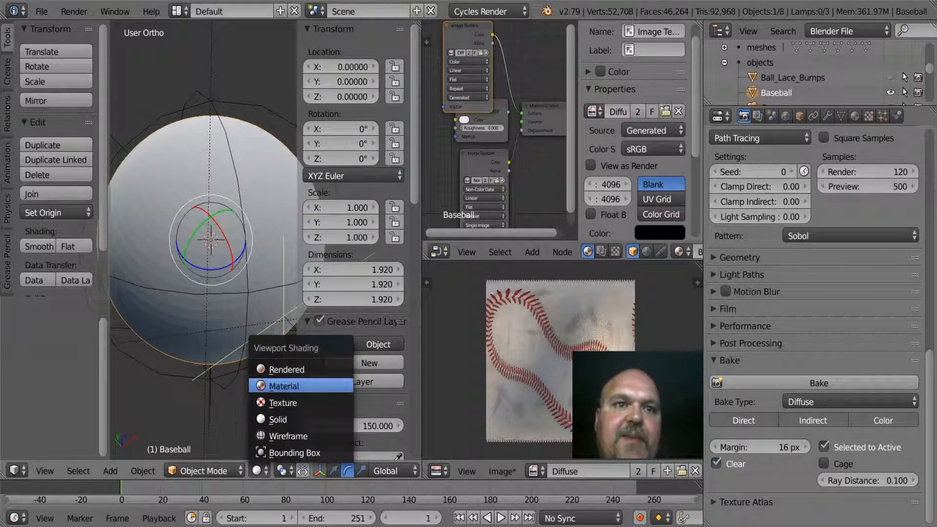
pyautogui.click(283, 386)
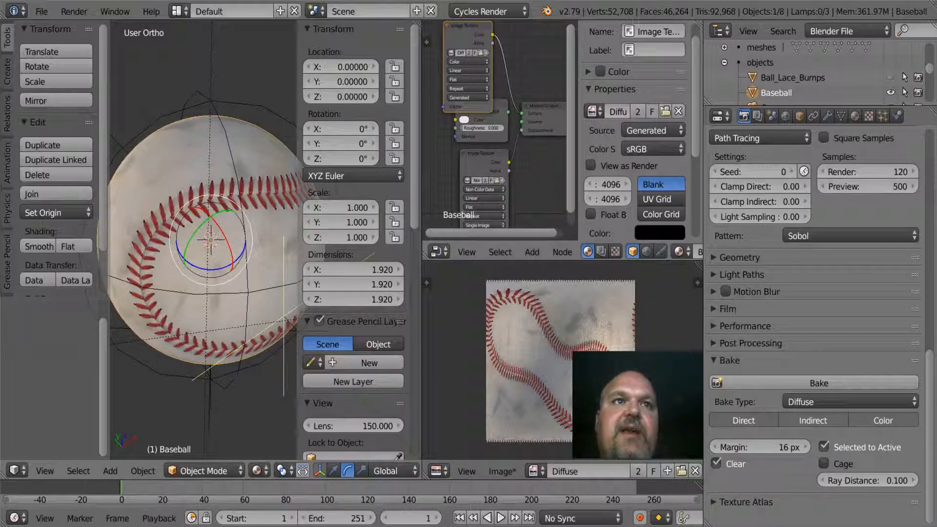
pyautogui.moveTo(190, 273); pyautogui.dragTo(268, 247, button='middle')
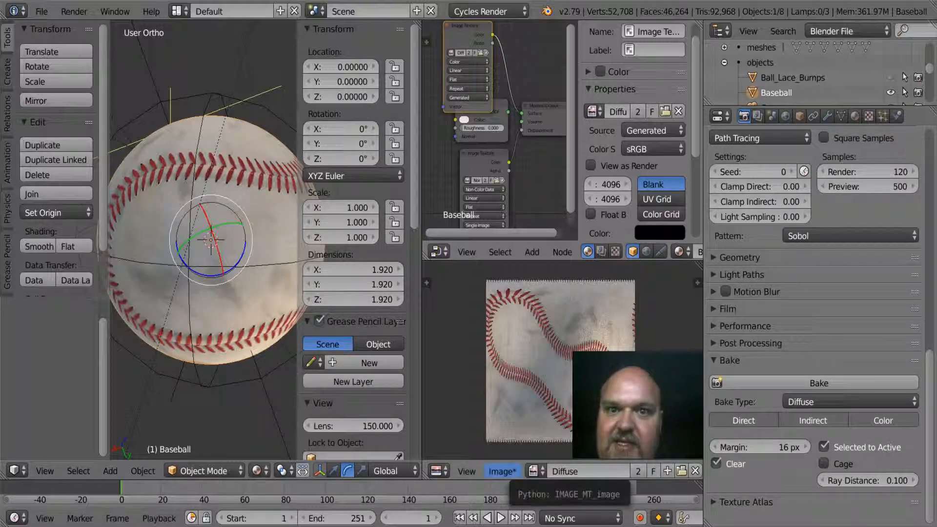
# Save the baked diffuse map as BaseballDiffuse.png in the Baseball3 folder.
pyautogui.click(501, 472)
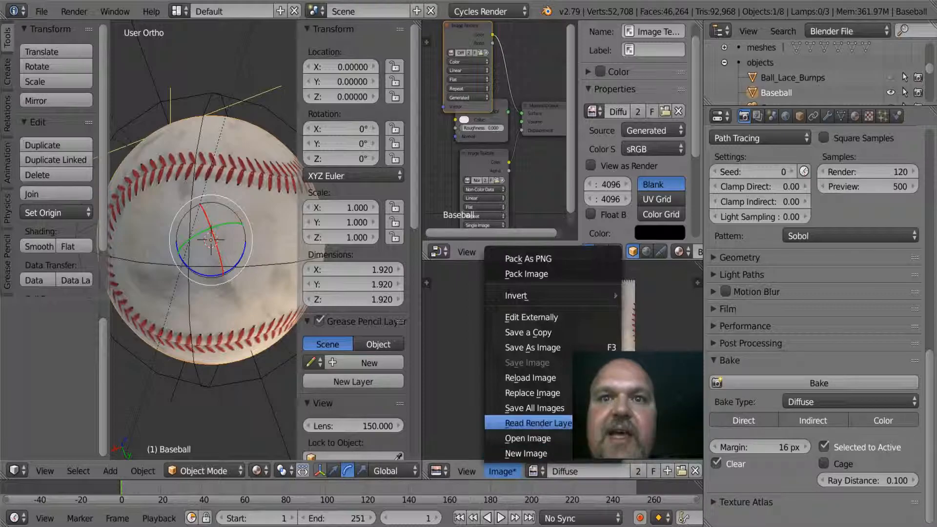
pyautogui.click(536, 348)
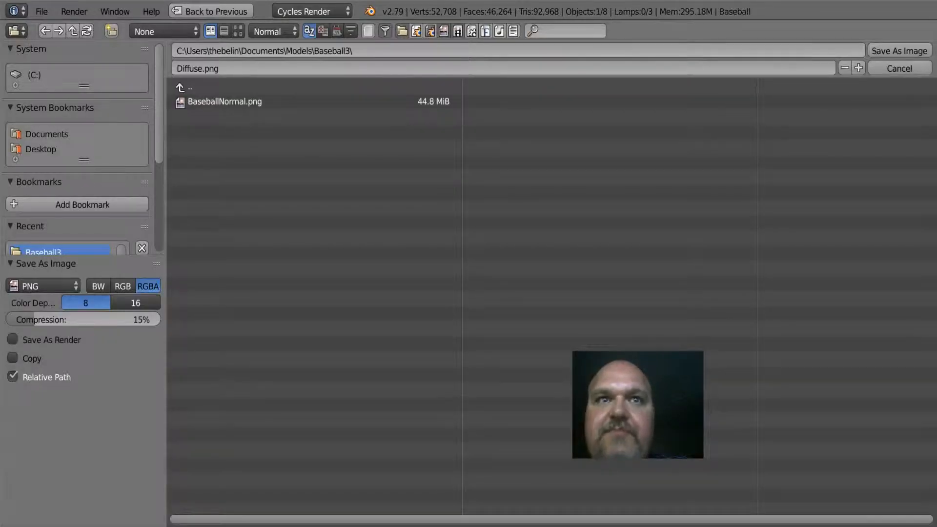
pyautogui.click(178, 69)
pyautogui.click(178, 68)
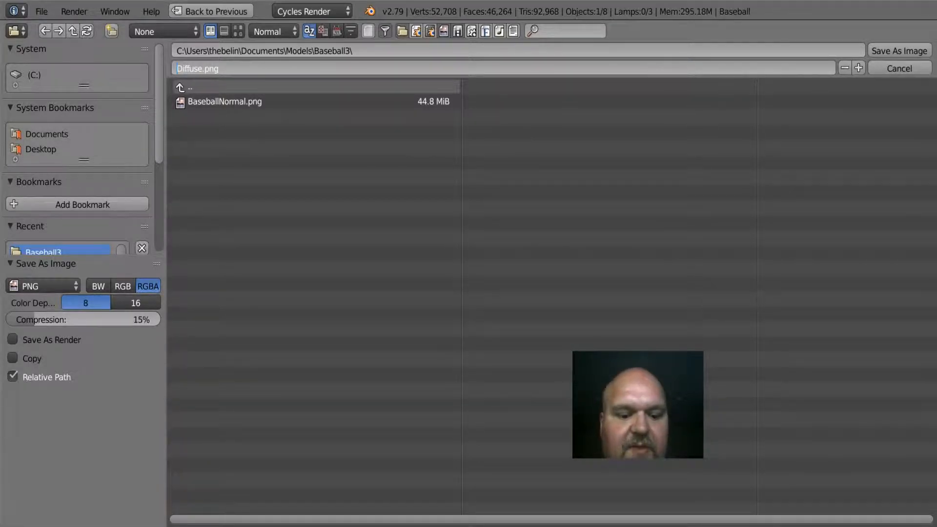
pyautogui.write('Baseb')
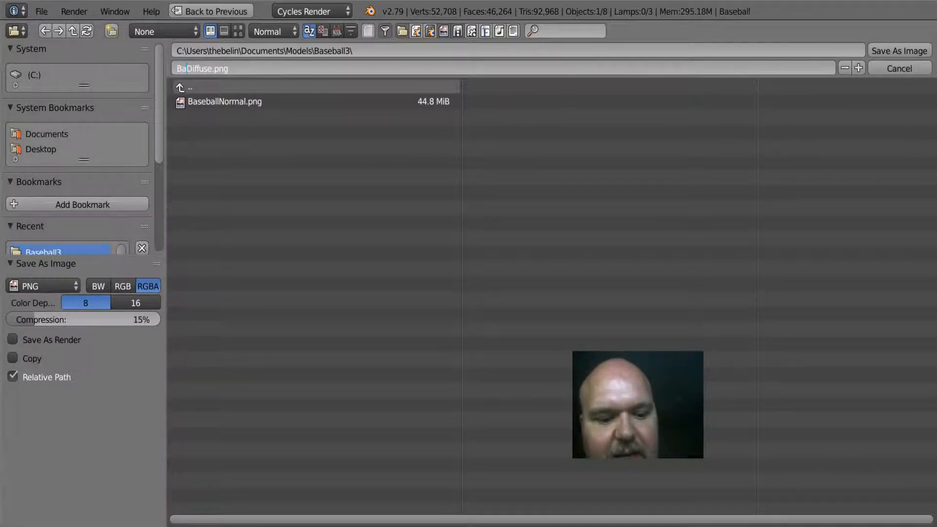
pyautogui.write('allDiff')
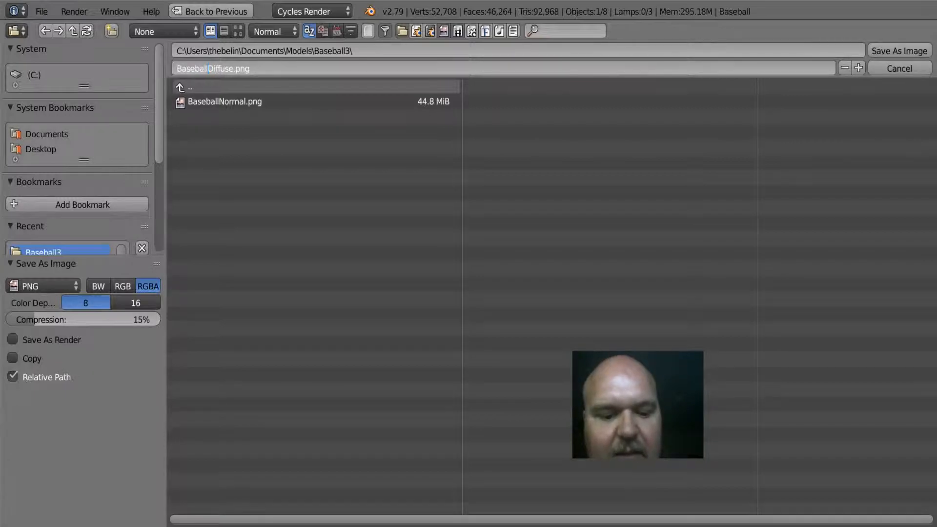
pyautogui.write('use')
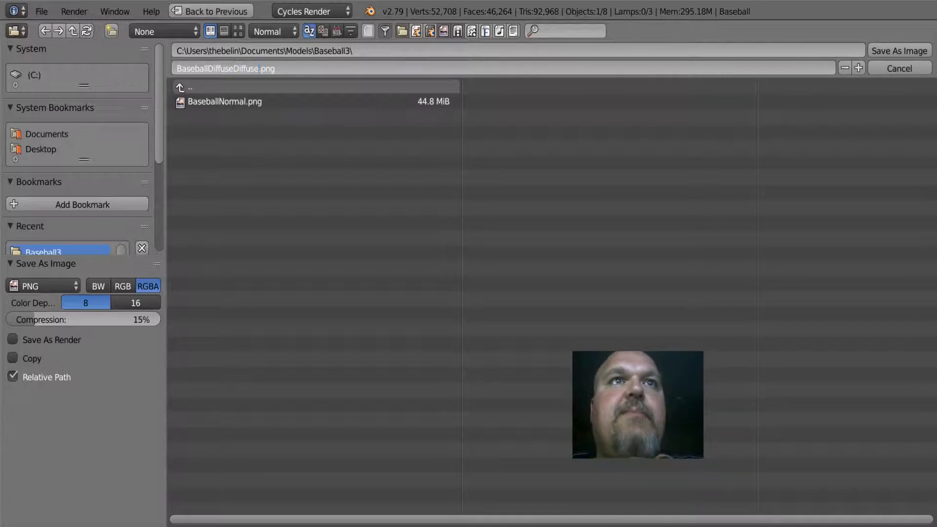
pyautogui.press('BackSpace')
pyautogui.press('BackSpace')
pyautogui.press('BackSpace')
pyautogui.press('BackSpace')
pyautogui.press('BackSpace')
pyautogui.press('BackSpace')
pyautogui.press('BackSpace')
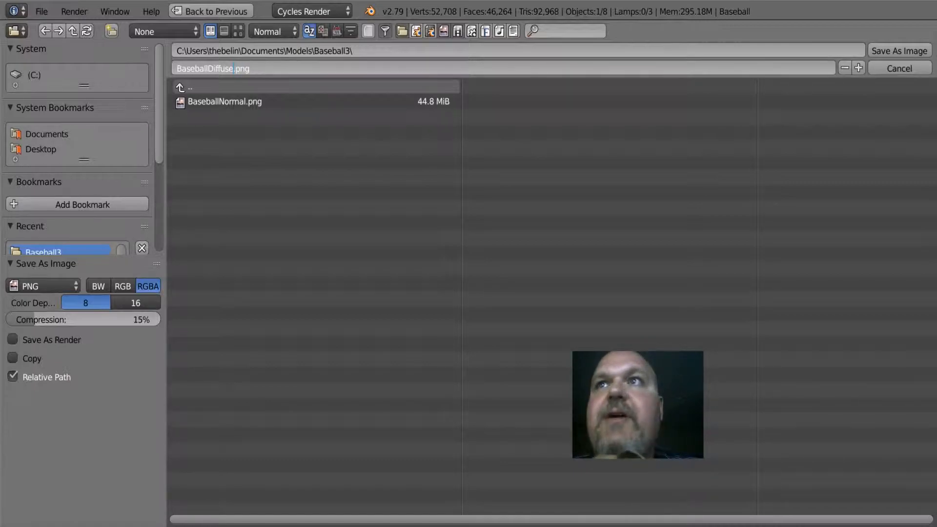
pyautogui.press('Return')
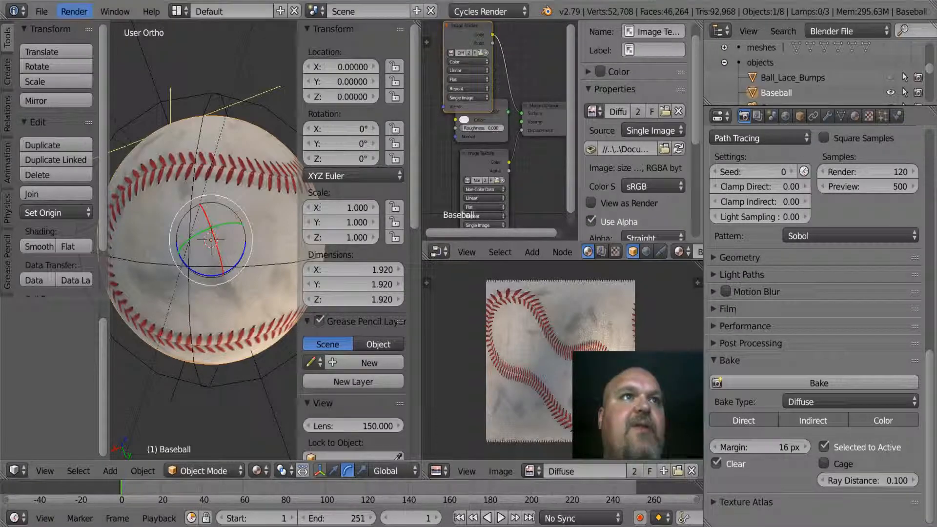
# Start a Wavefront OBJ export and choose the Baseball3 folder as its destination.
pyautogui.click(42, 11)
pyautogui.moveTo(98, 312)
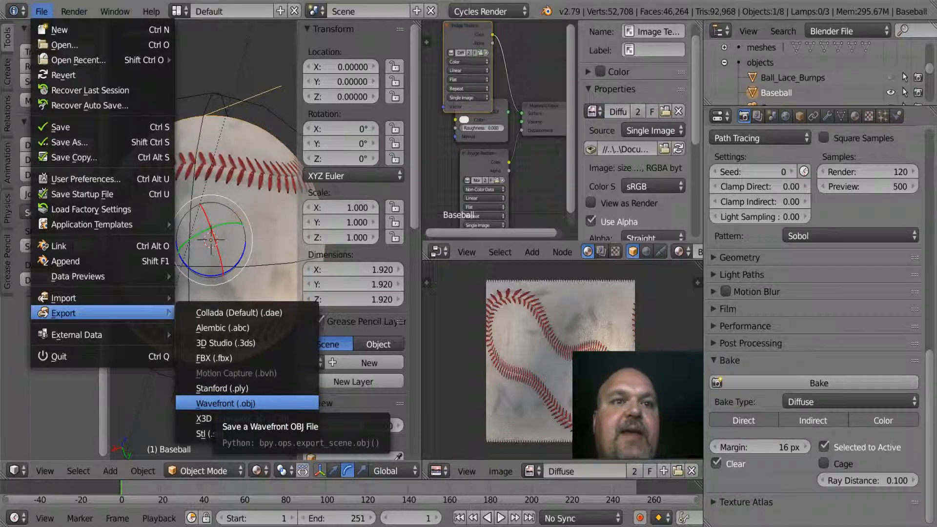
pyautogui.click(225, 403)
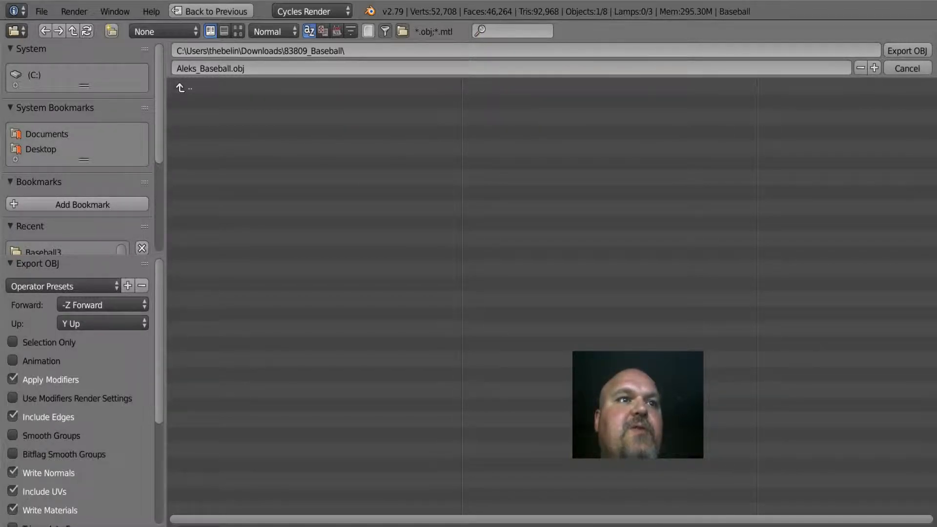
pyautogui.click(43, 251)
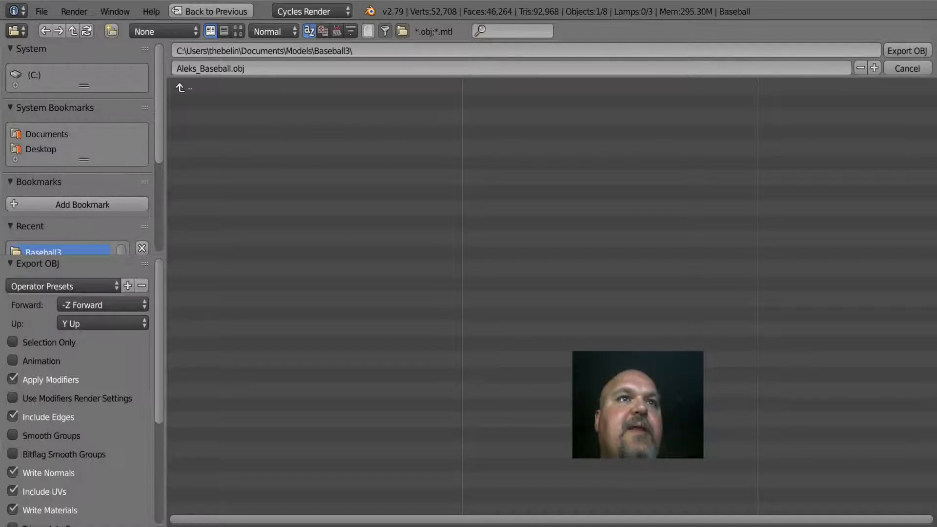
pyautogui.scroll(-2, 78, 146)
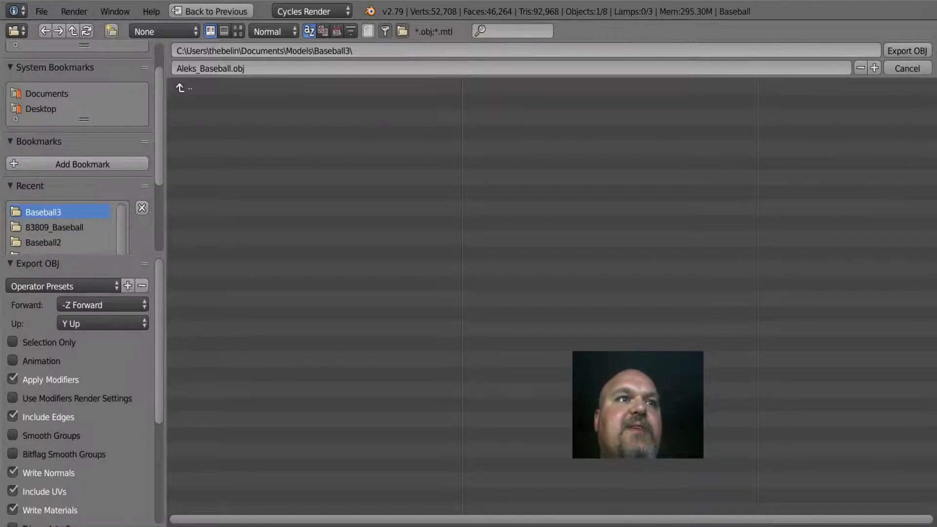